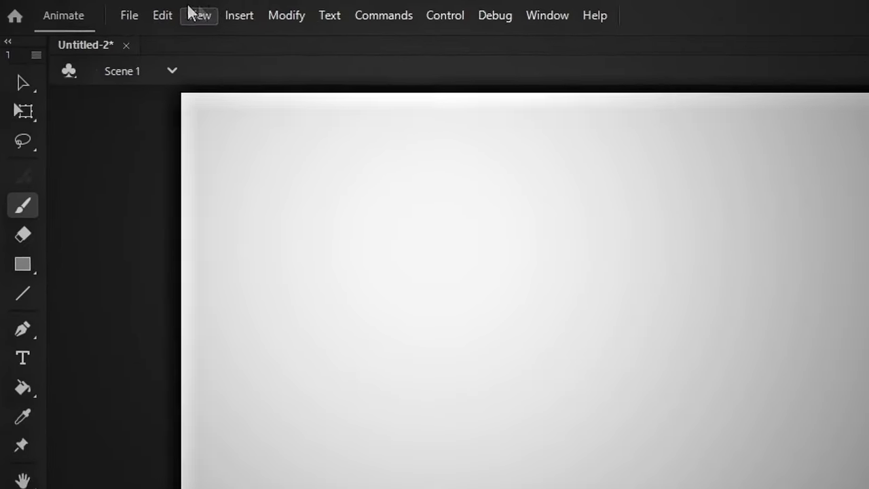
Create a new Character Animation document from the Standard 640 x 480 preset at 18 fps for ActionScript 3.0.
left_click(138, 17)
left_click(185, 42)
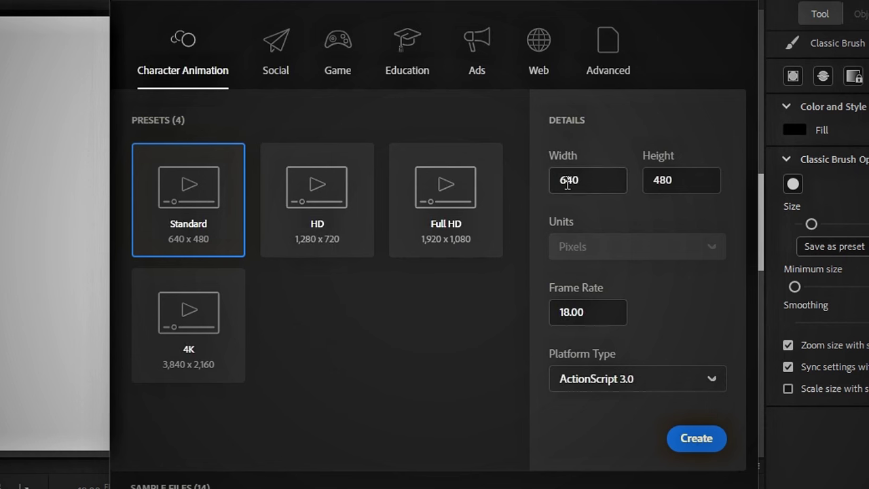
left_click(345, 222)
left_click(427, 214)
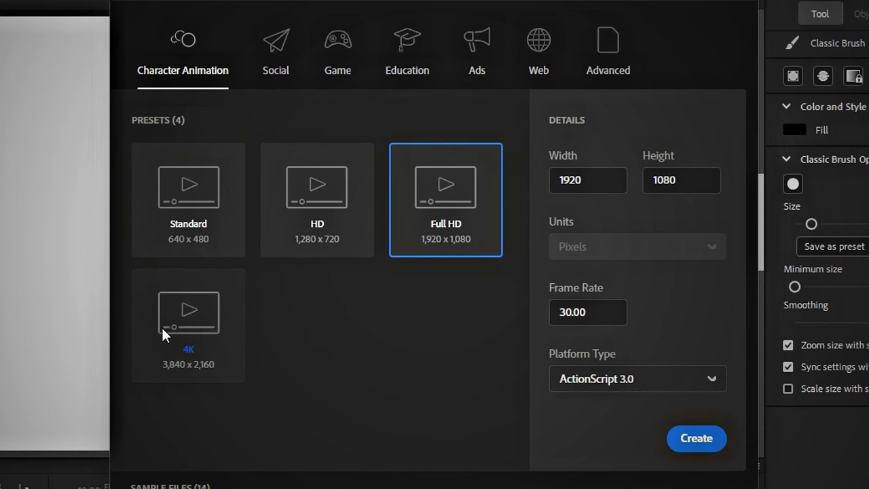
left_click(168, 334)
left_click(218, 224)
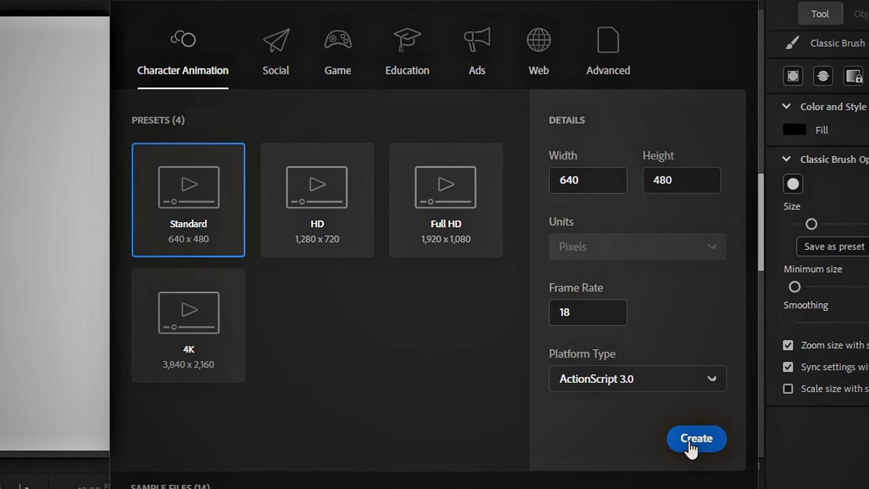
left_click(691, 443)
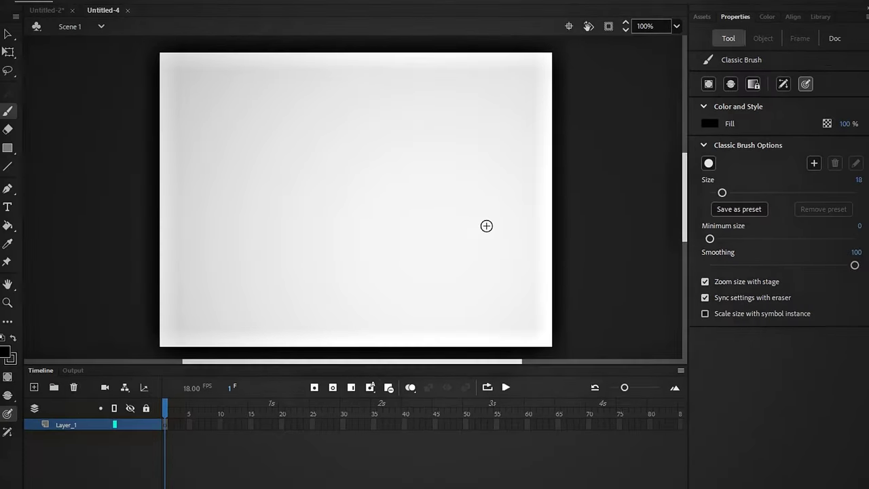
Draw a long straight horizontal baseline across the lower part of the stage with the Line tool.
scroll(436, 195, "up", 4)
scroll(436, 194, "down", 4)
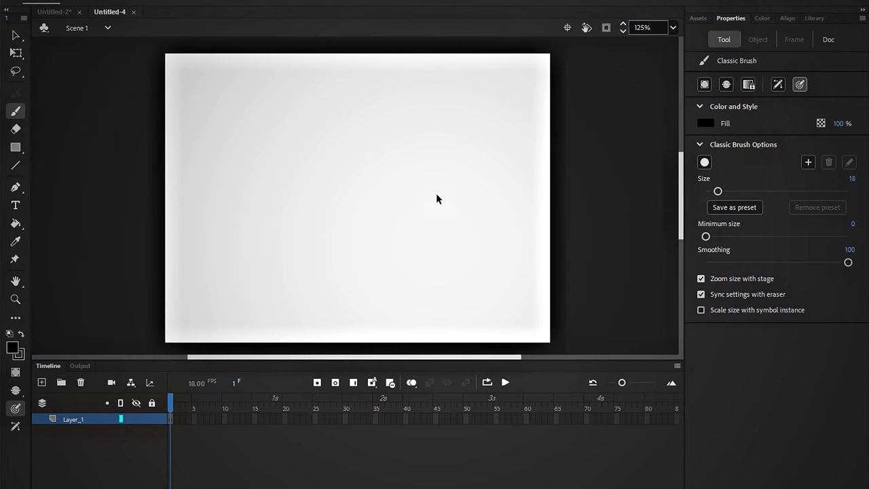
scroll(436, 198, "down", 3)
left_click_drag(388, 148, 447, 148)
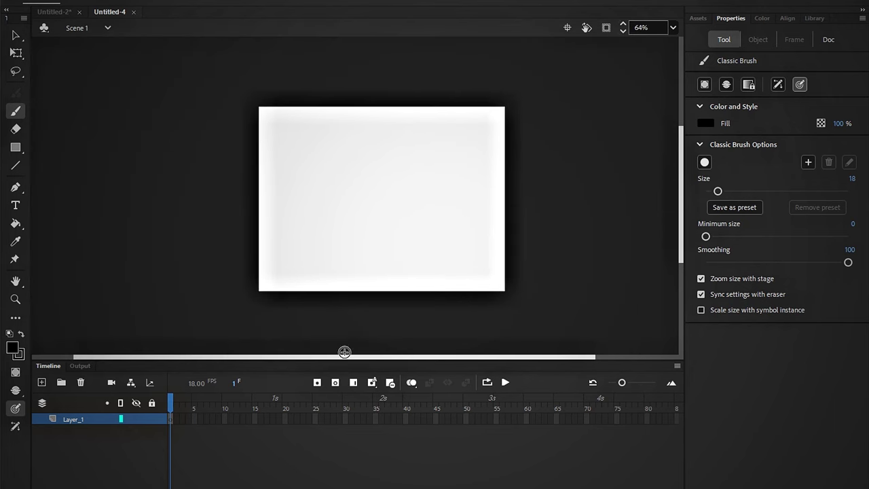
left_click_drag(344, 361, 344, 384)
scroll(401, 211, "up", 4)
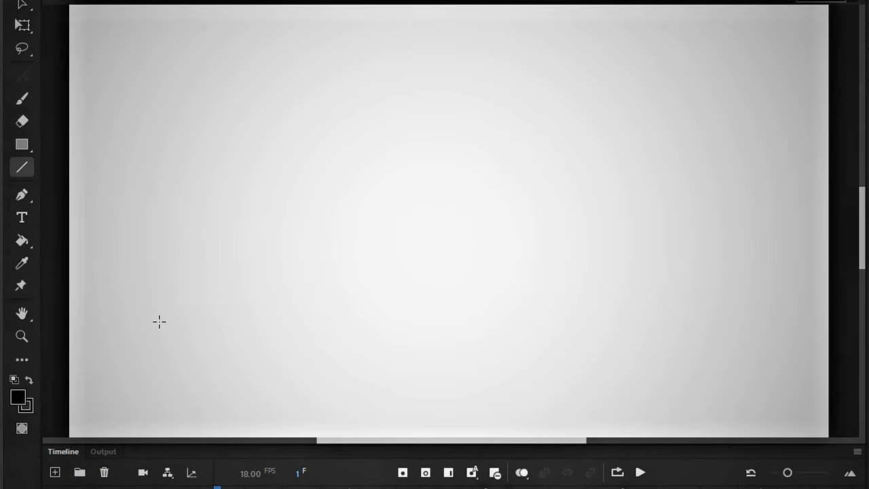
left_click_drag(159, 322, 791, 324)
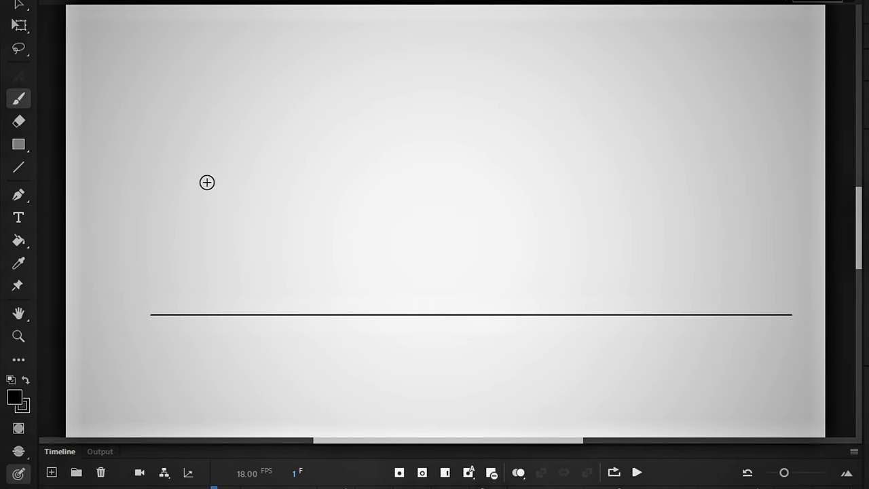
Hand-letter "Moh Edits" in dark grey on the baseline with the Classic Brush.
mouse_move(187, 184)
left_mouse_down()
mouse_move(183, 228)
mouse_move(186, 292)
left_mouse_up()
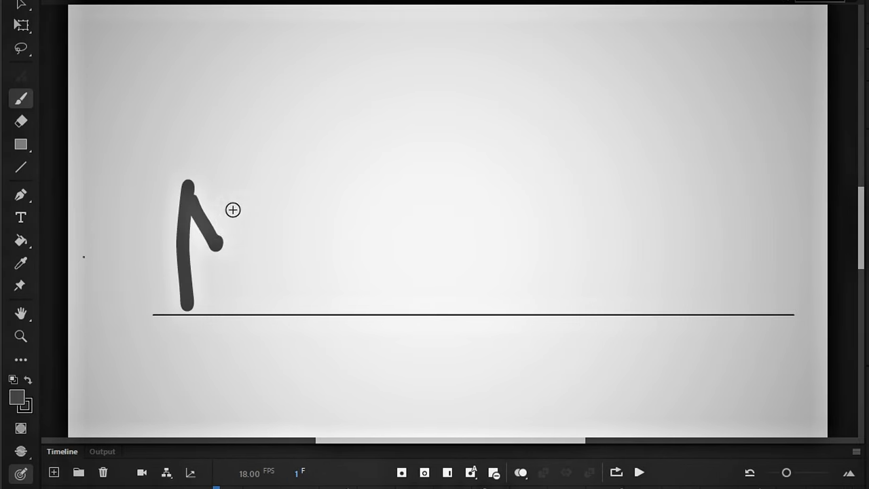
left_click_drag(242, 193, 256, 311)
left_click_drag(320, 251, 294, 258)
left_click_drag(342, 272, 318, 251)
left_click_drag(373, 192, 381, 306)
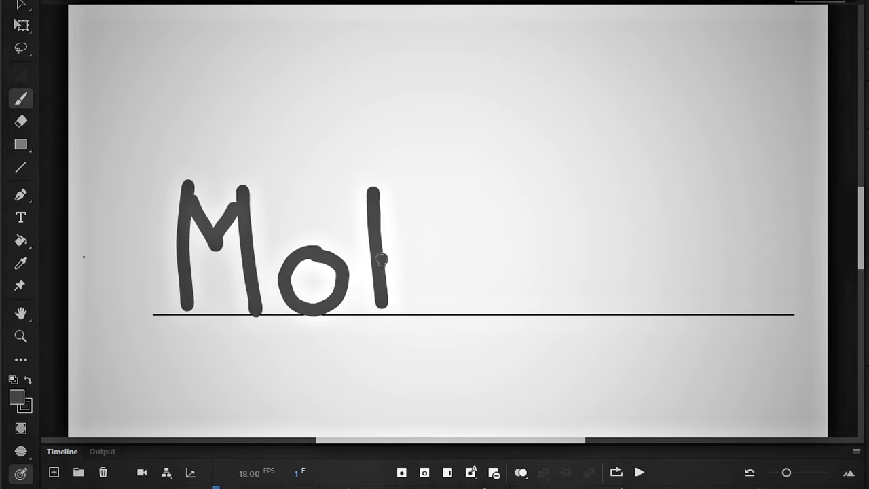
left_click_drag(383, 260, 428, 318)
left_click_drag(527, 182, 512, 302)
left_click_drag(489, 247, 532, 246)
left_click_drag(589, 184, 585, 289)
left_click_drag(578, 258, 589, 302)
left_click_drag(634, 248, 629, 303)
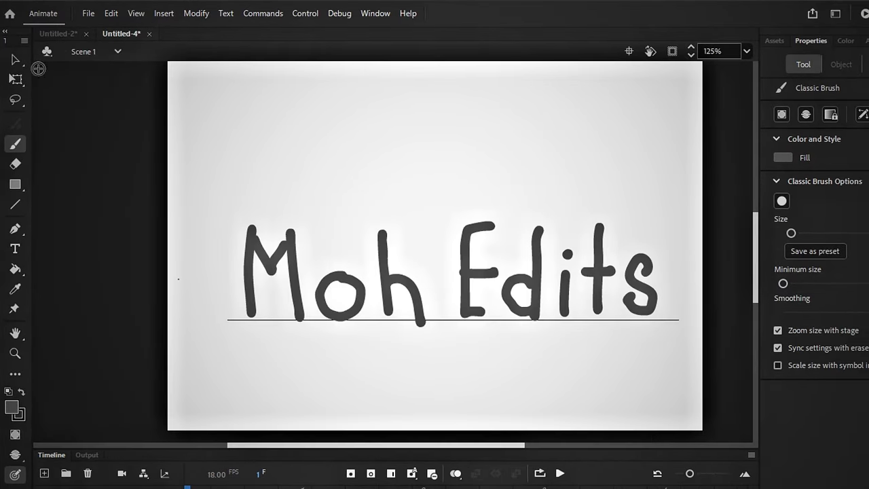
Select the lettering together with its baseline and move them slightly up and to the left, leaving them deselected.
key("v")
mouse_move(210, 187)
left_mouse_down()
mouse_move(561, 337)
mouse_move(683, 365)
left_mouse_up()
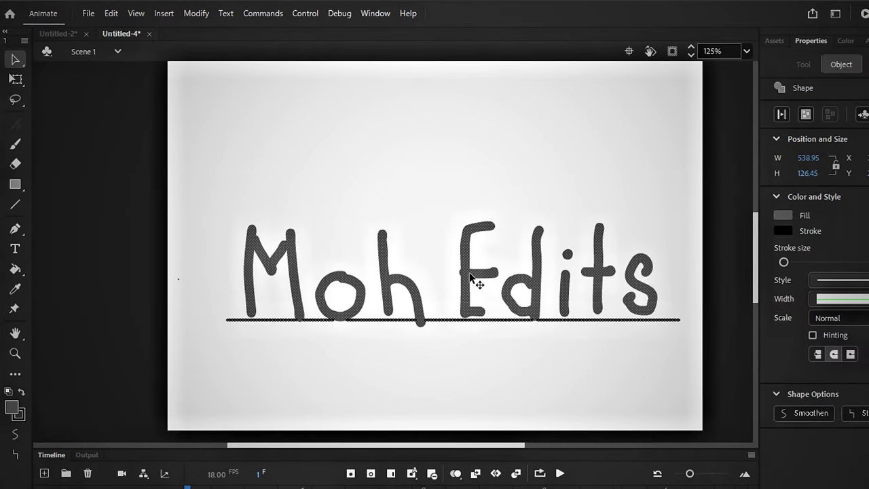
left_click_drag(469, 274, 458, 256)
left_click(34, 354)
Set the fill colour to red and add a new layer above Layer_1.
left_click(11, 410)
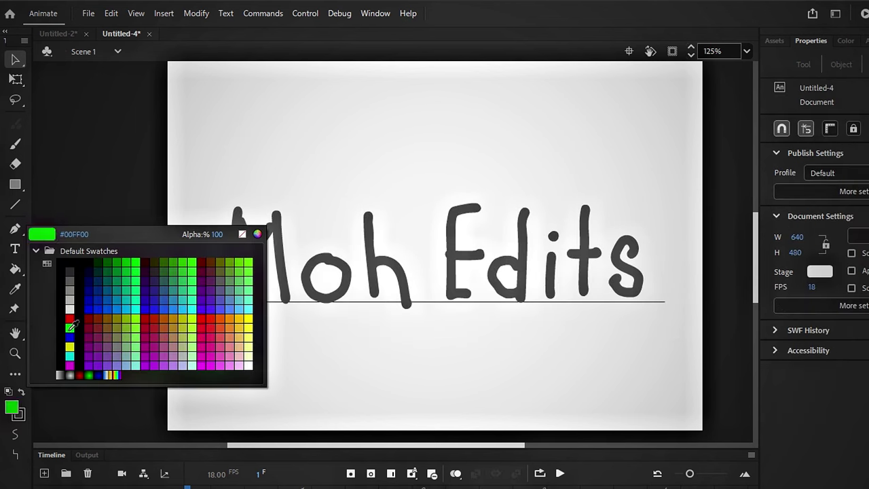
left_click(70, 318)
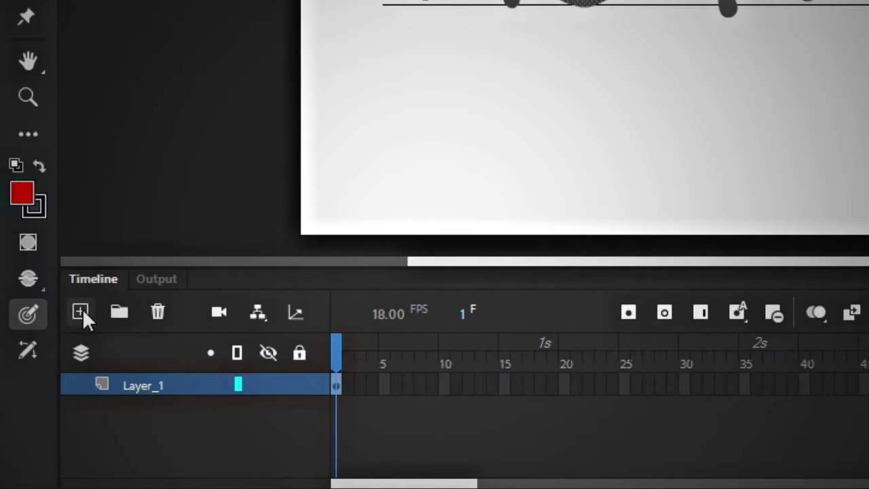
left_click(81, 311)
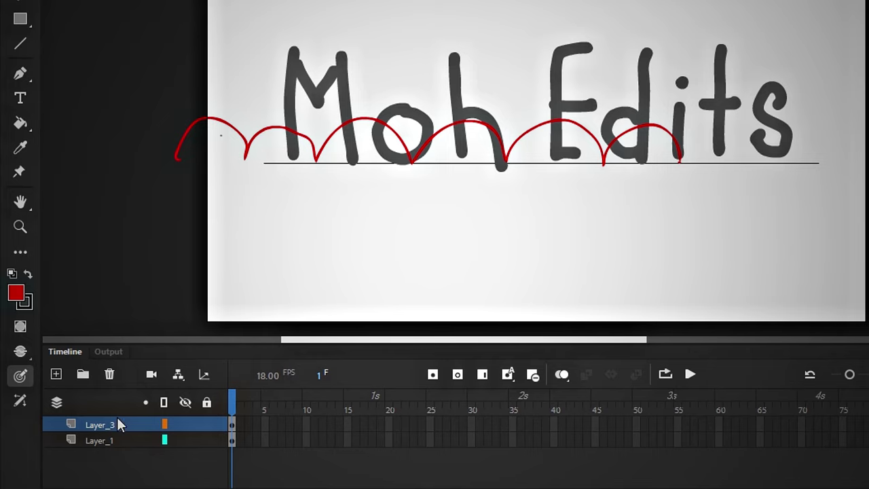
Extend the lettering on Layer_1 with inserted frames up to frame 75.
left_click(148, 441)
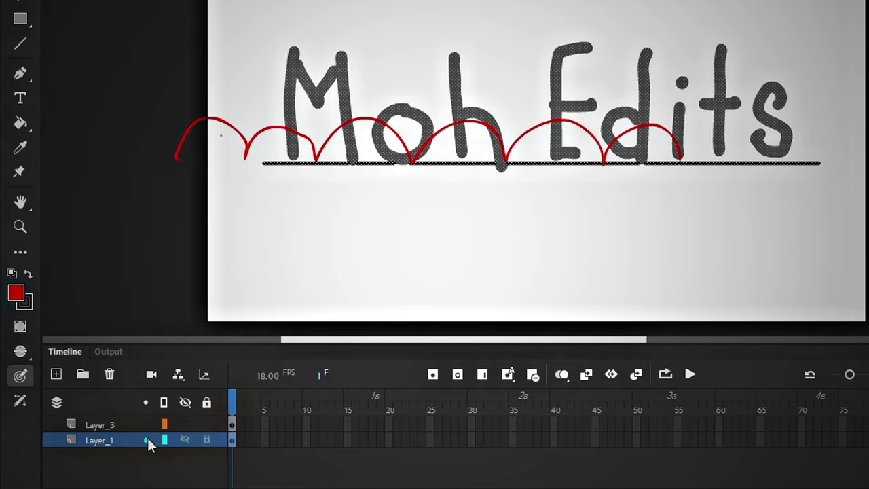
left_click(253, 470)
left_click(234, 445)
left_click(481, 377)
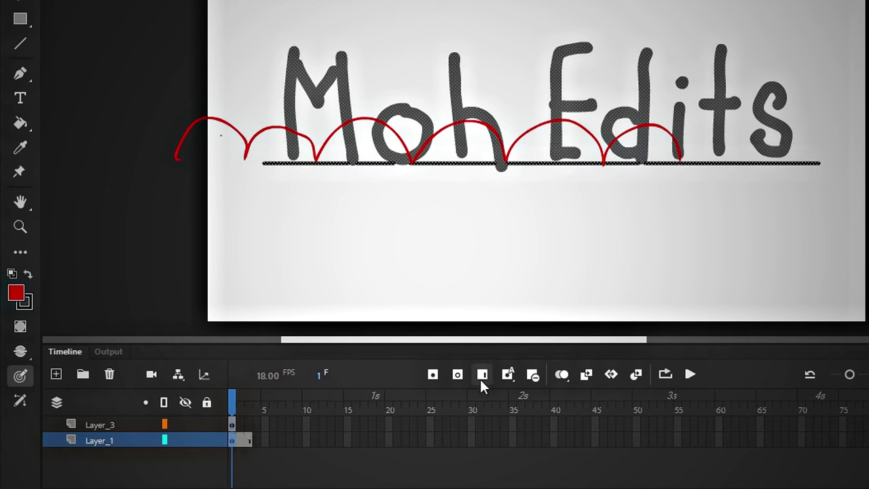
key("F5")
key("F5")
key("F5")
key("F5")
key("F5")
key("F5")
key("F5")
key("F5")
key("F5")
key("F5")
key("F5")
key("F5")
key("F5")
key("F5")
key("F5")
key("F5")
key("F5")
key("F5")
key("F5")
key("F5")
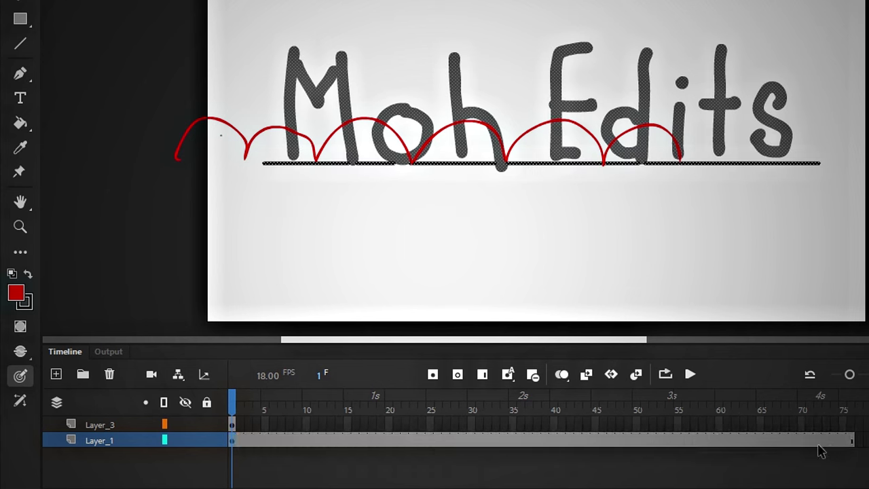
key("ctrl+z")
Extend the red bounce path on Layer_3 with inserted frames to match the length of Layer_1.
left_click(232, 425)
left_click(475, 376)
key("F5")
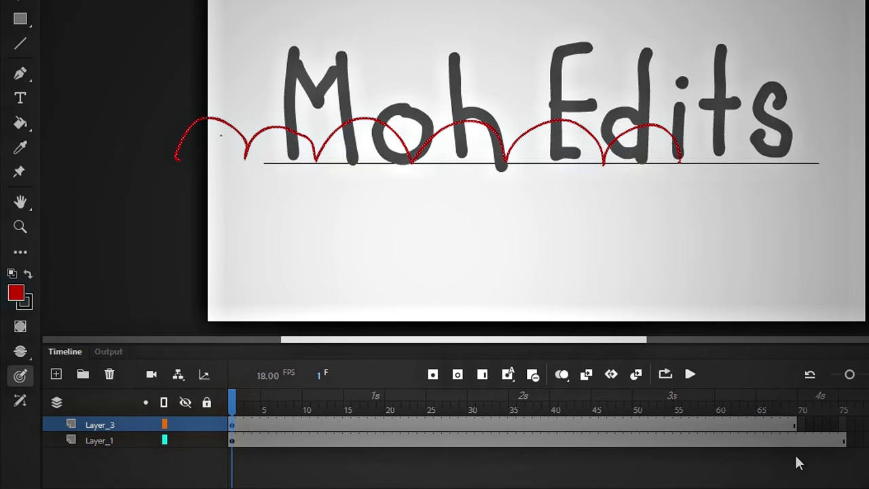
Lower Layer_1's opacity to 22% in its layer properties and make Layer_3 semi-transparent too.
left_click(101, 441)
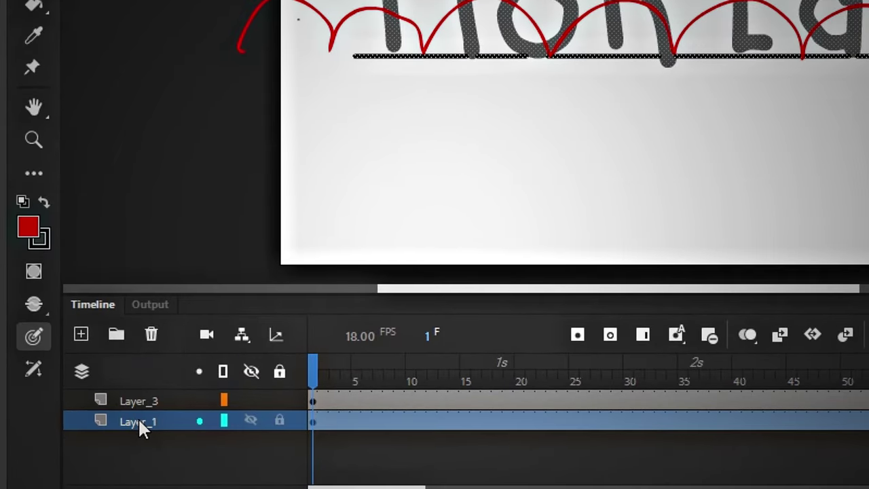
right_click(79, 443)
left_click(167, 409)
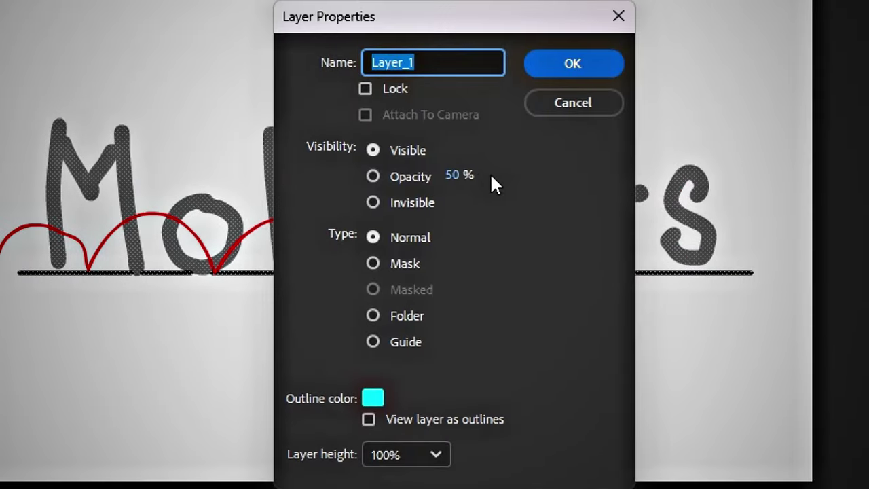
left_click_drag(453, 176, 451, 194)
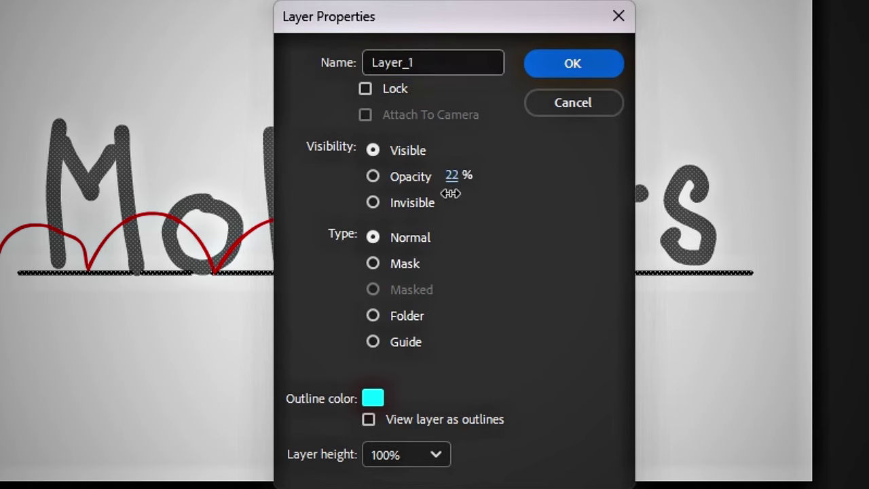
left_click(559, 64)
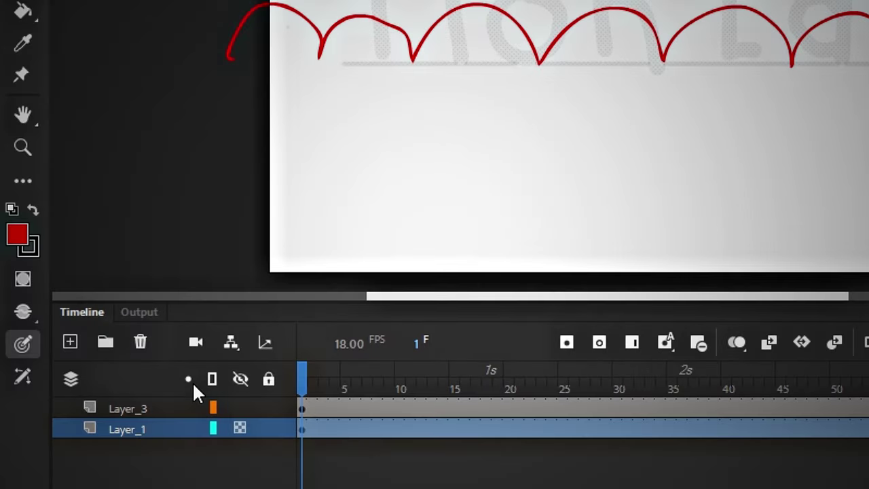
right_click(126, 407)
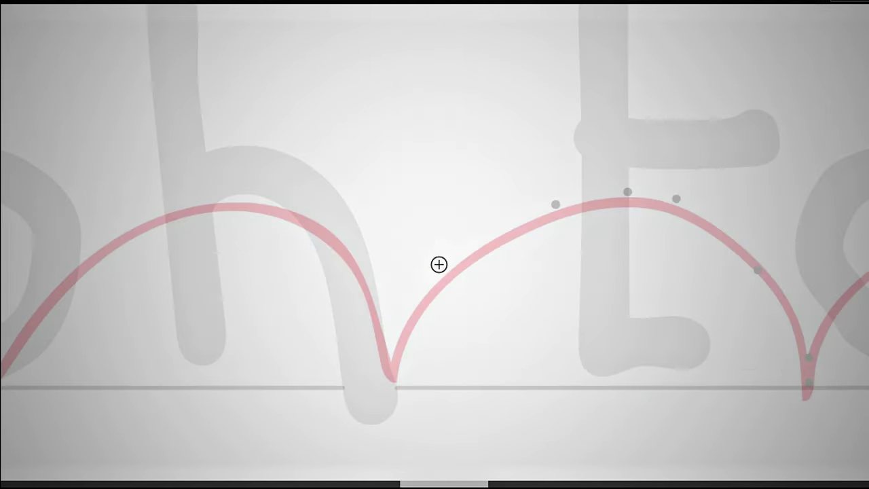
Mark spacing dots with the brush on the rising side and at the foot of the bounce arc before the "E".
left_click(440, 265)
left_click(395, 386)
Rename the lettering layer ruf1 and the bounce path layer ruf2.
right_click(204, 413)
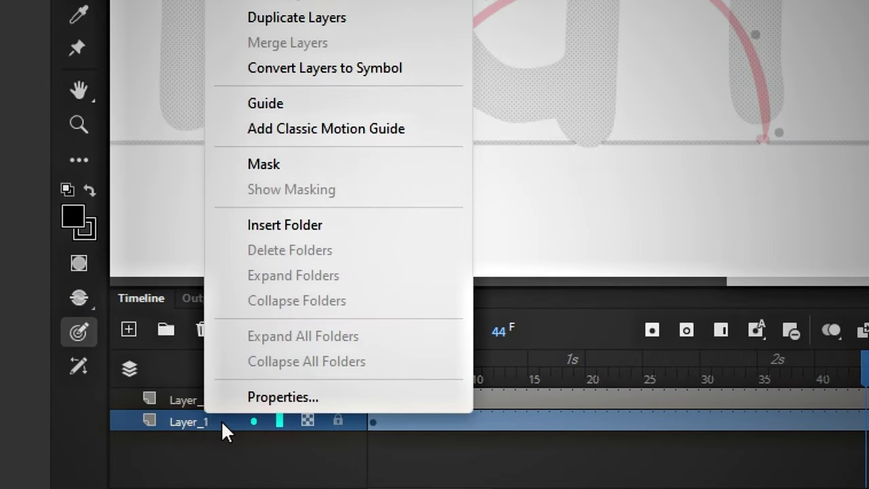
double_click(221, 421)
type("ru")
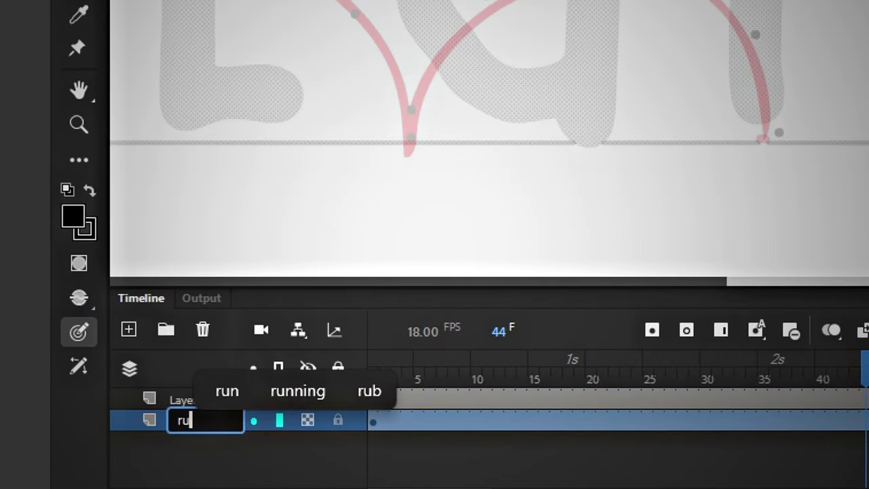
type("f1")
double_click(202, 407)
type("ruf2")
key("Return")
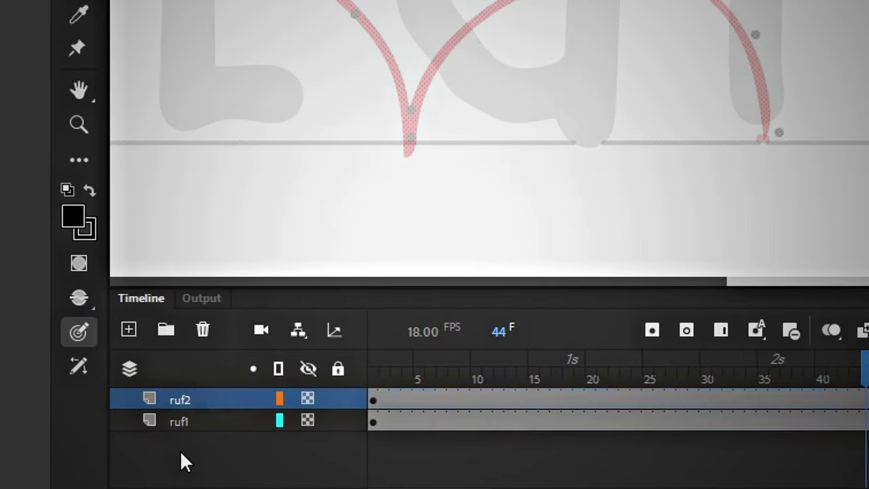
Add a new layer above ruf2 and name it i.
left_click(129, 329)
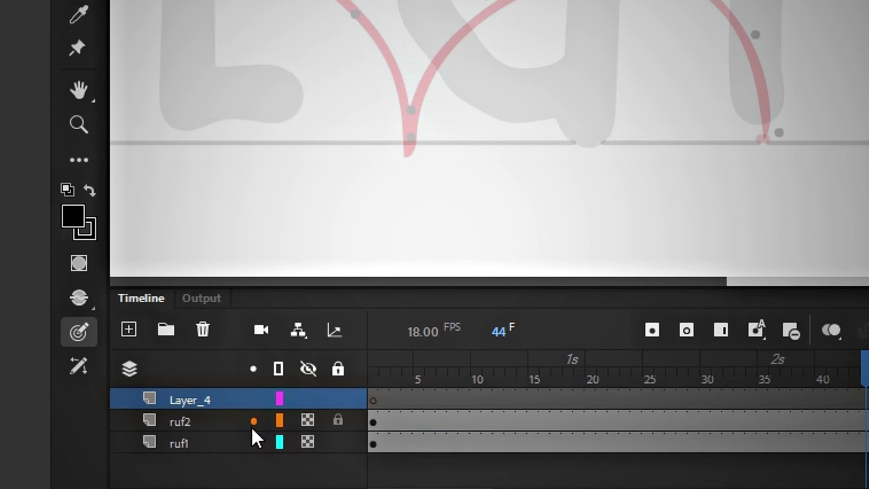
double_click(211, 400)
type("i")
Insert consecutive blank keyframes on layer i from frame 1 through frame 55.
left_click(406, 480)
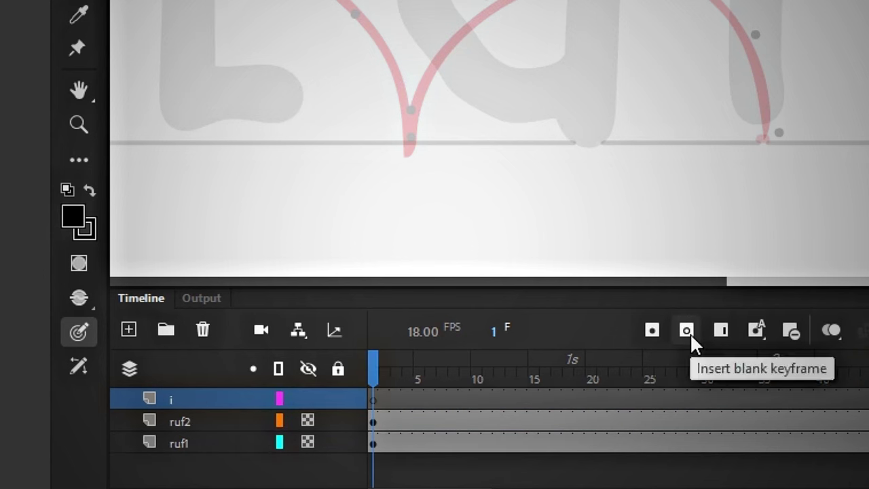
key("F7")
key("F7")
key("F7")
key("F7")
key("F7")
key("F7")
key("F7")
key("F7")
key("F7")
key("F7")
key("F7")
key("F7")
key("F7")
key("F7")
key("F7")
key("F7")
key("F7")
key("F7")
key("F7")
key("F7")
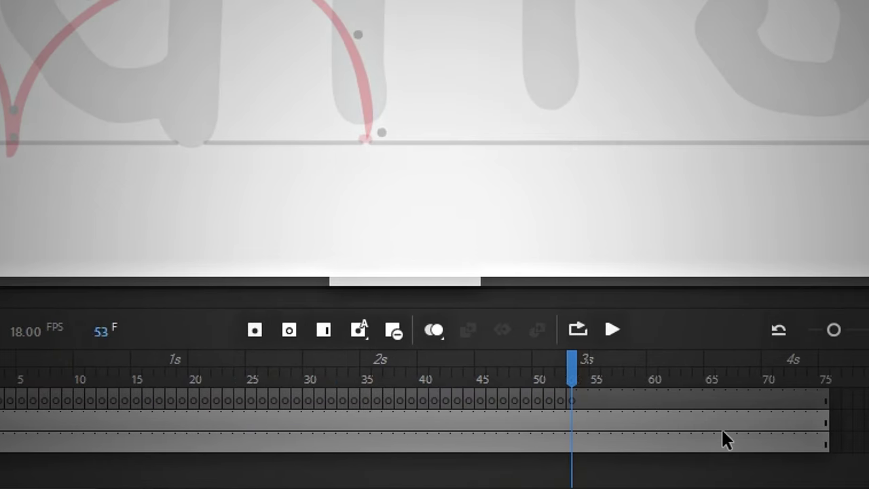
key("F7")
key("F7")
key("F7")
key("F7")
key("F7")
key("F7")
key("F7")
key("F7")
key("F7")
key("F7")
key("F7")
key("F7")
key("F7")
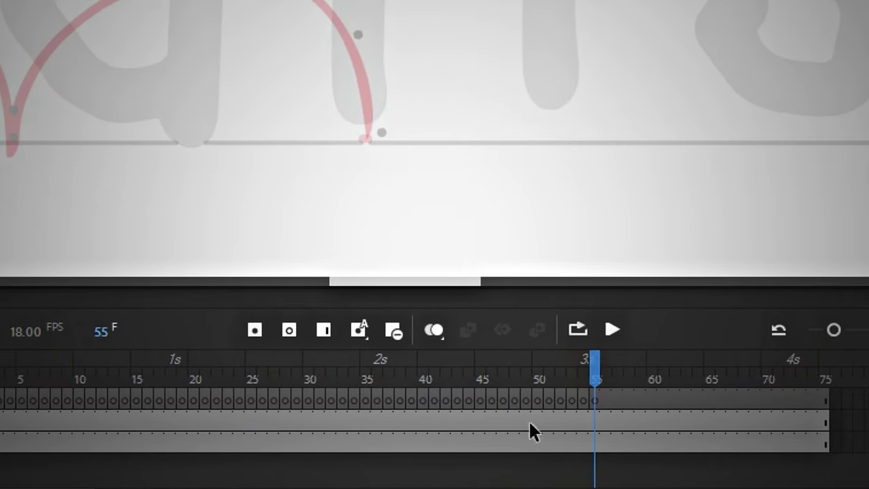
Undo the most recent blank keyframe insertions on layer i back to frame 45.
key("ctrl+z")
key("ctrl+z")
key("ctrl+z")
key("ctrl+z")
key("ctrl+z")
key("ctrl+z")
key("ctrl+z")
key("ctrl+z")
key("ctrl+z")
key("ctrl+z")
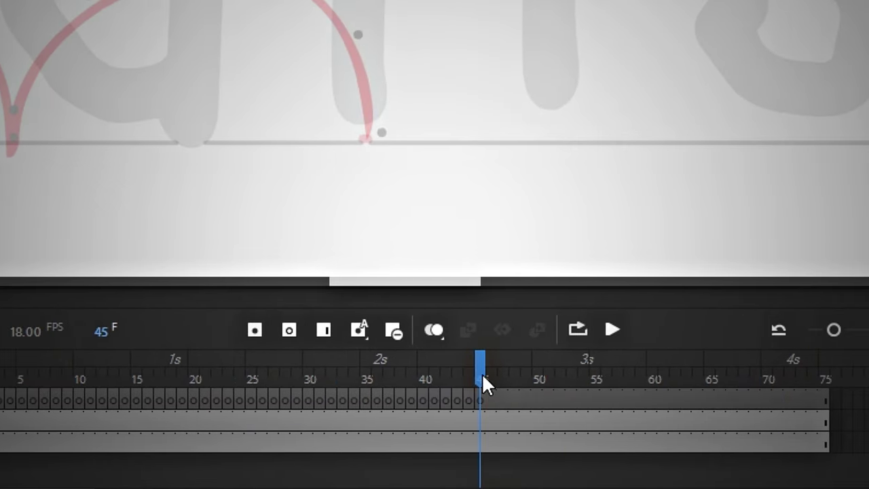
mouse_move(482, 374)
left_mouse_down()
mouse_move(0, 373)
mouse_move(481, 398)
left_mouse_up()
left_click_drag(465, 185, 462, 323)
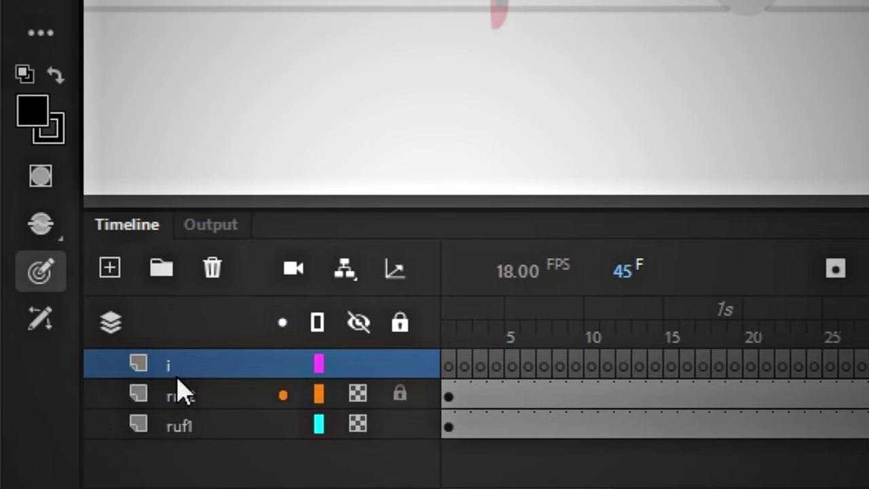
Open the layer properties of layer i and lower its opacity.
right_click(181, 366)
left_click(302, 344)
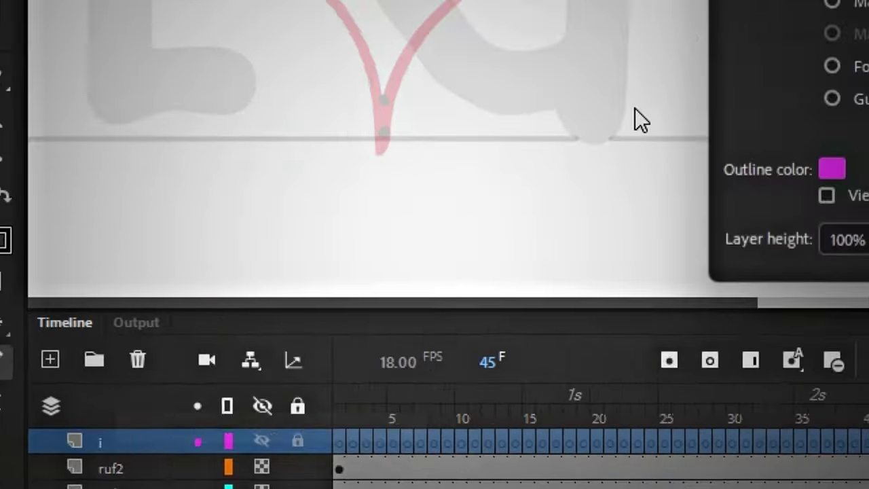
left_click_drag(510, 236, 499, 248)
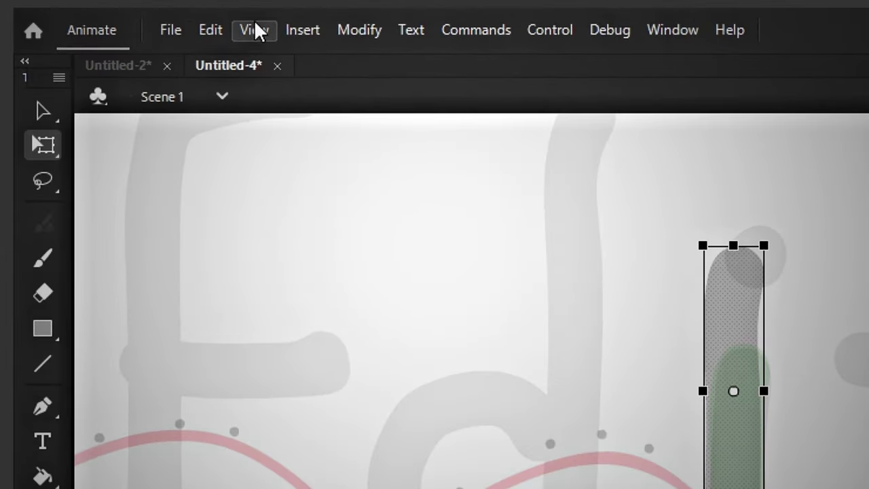
Place copies of the i stem at the marks on the bouncing path, frame by frame from 37 back to 29.
left_click(256, 27)
mouse_move(370, 293)
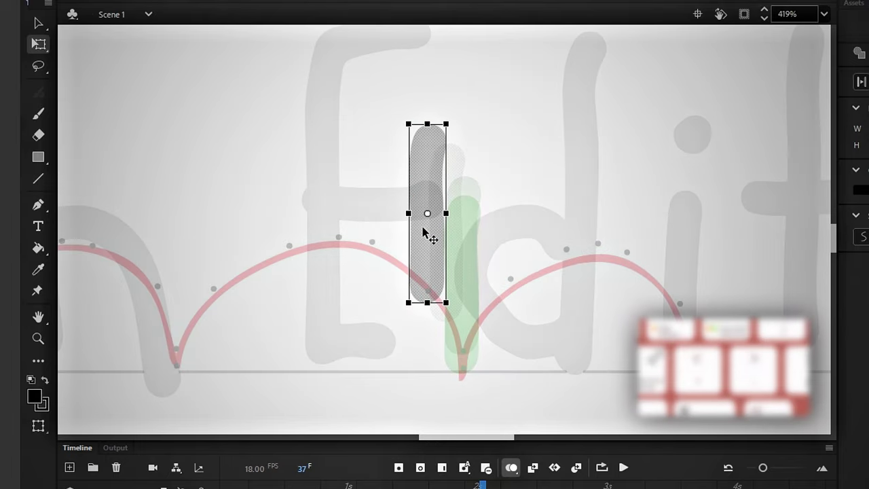
key("comma")
key("comma")
key("comma")
key("comma")
key("comma")
key("comma")
key("comma")
key("comma")
key("comma")
key("comma")
key("comma")
key("comma")
key("comma")
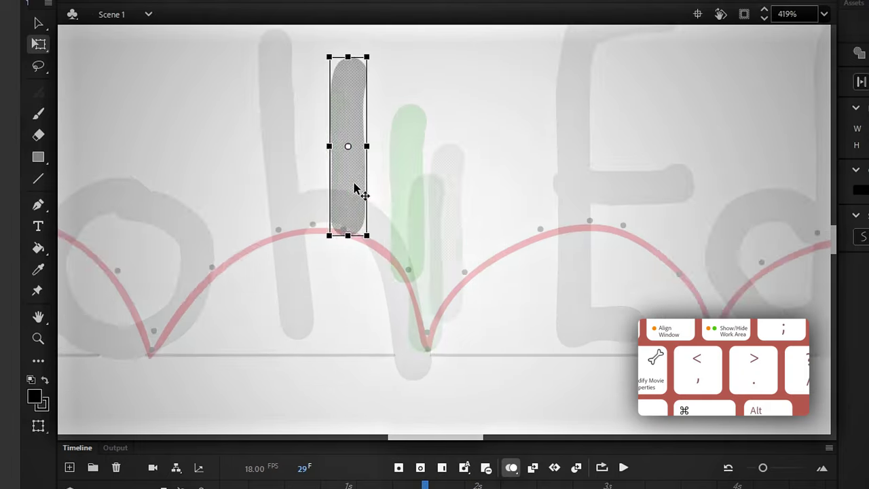
Continue placing i stems at the path marks through the h, o and M, from frame 28 back to 14.
key("comma")
key("comma")
key("comma")
key("comma")
key("comma")
scroll(356, 282, "left", 5)
key("comma")
key("comma")
key("comma")
key("comma")
key("comma")
key("comma")
key("comma")
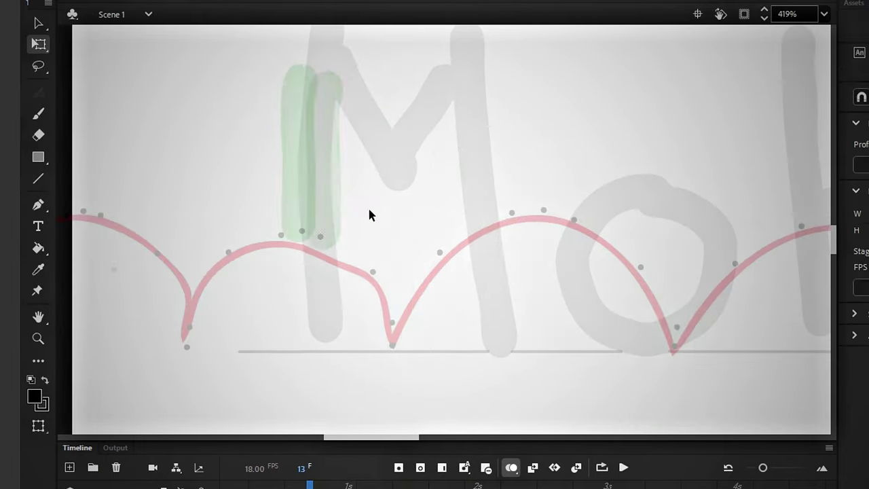
Place the remaining i stems along the path from frame 13 back to frame 7 and play the animation.
scroll(369, 209, "left", 3)
key("comma")
key("comma")
key("comma")
key("comma")
key("comma")
key("comma")
key("comma")
key("comma")
key("comma")
key("ctrl+2")
key("Return")
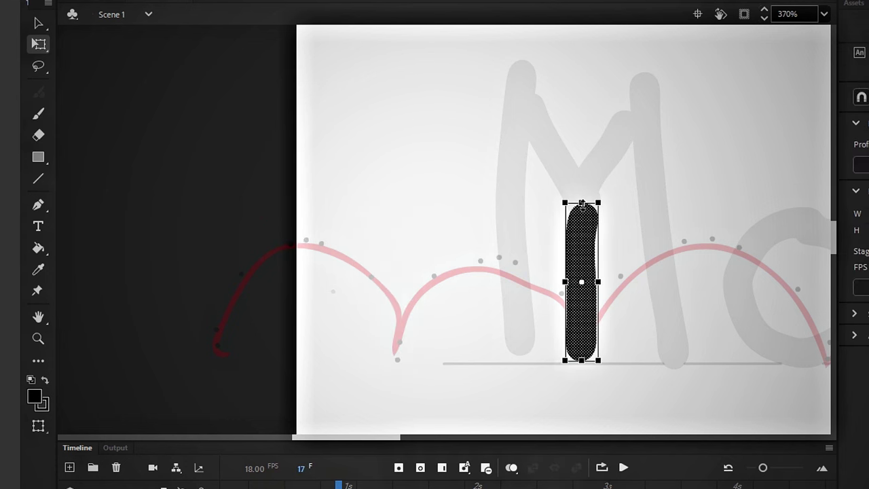
Squash the i stem on the landing frames 17, 10 and 24 by making it shorter and wider, and play the result.
left_click_drag(582, 203, 578, 270)
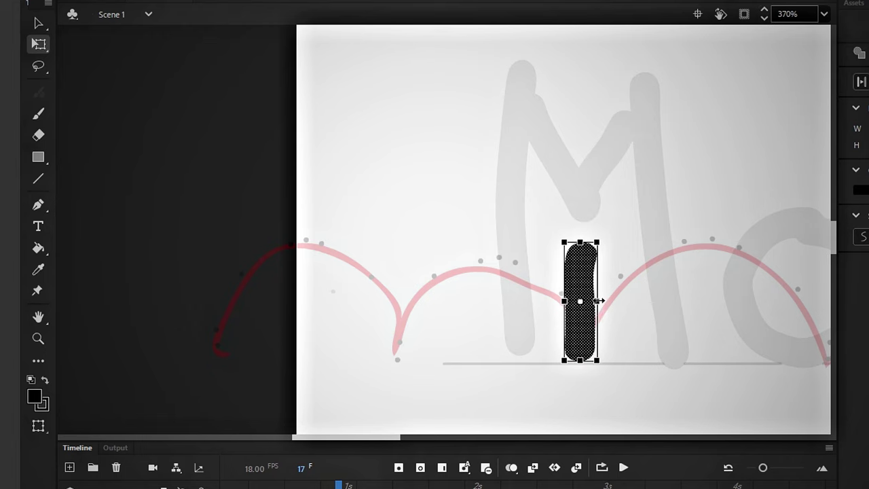
left_click_drag(599, 300, 604, 301)
left_click_drag(337, 486, 287, 486)
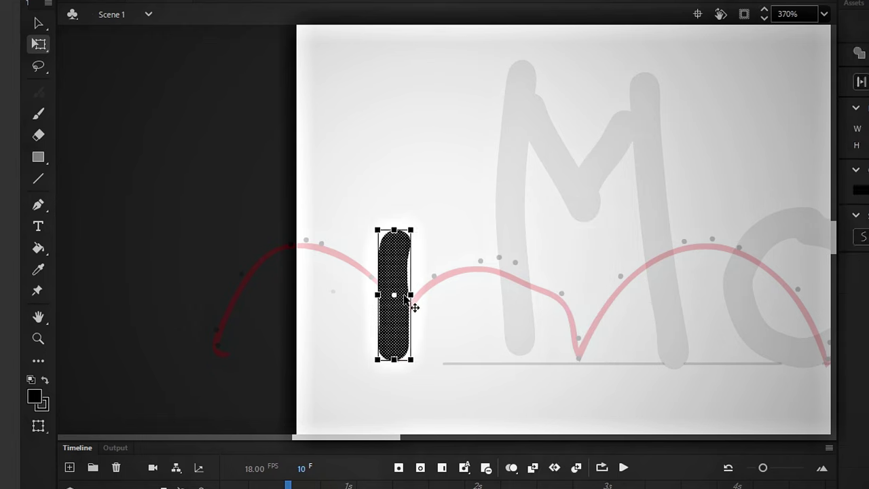
left_click_drag(409, 295, 419, 295)
left_click(382, 485)
left_click_drag(540, 166, 540, 182)
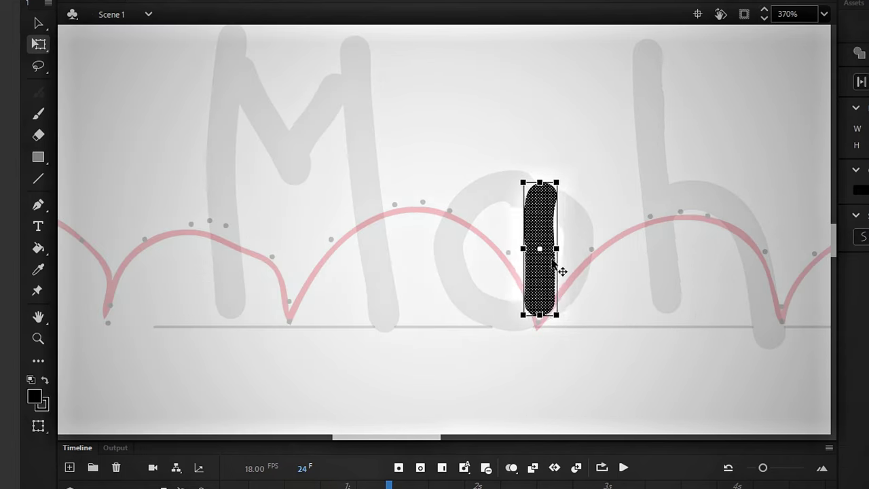
key("Return")
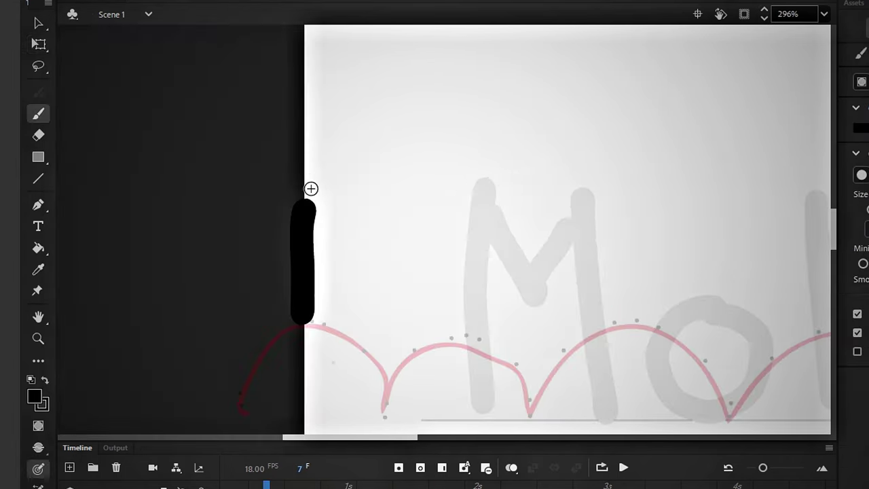
Paint a black dot above the i stem with the Brush on each frame from 7 through 17.
key("period")
key("period")
key("period")
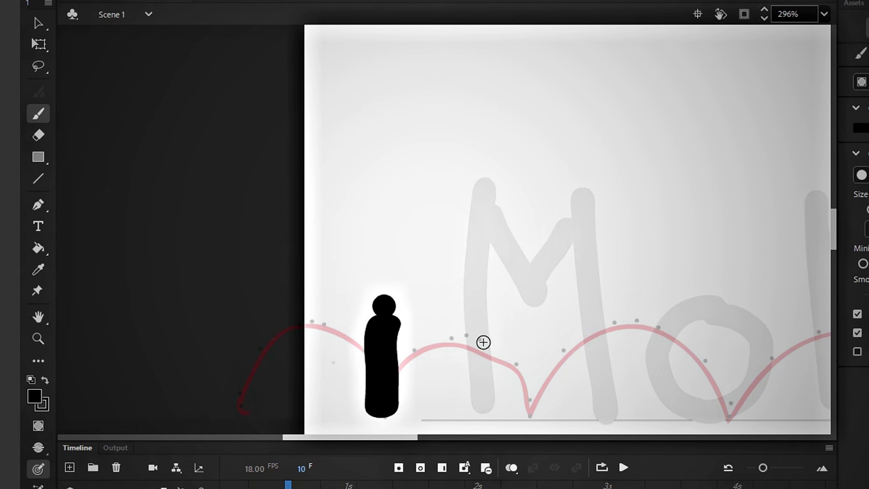
key("period")
key("period")
key("period")
key("period")
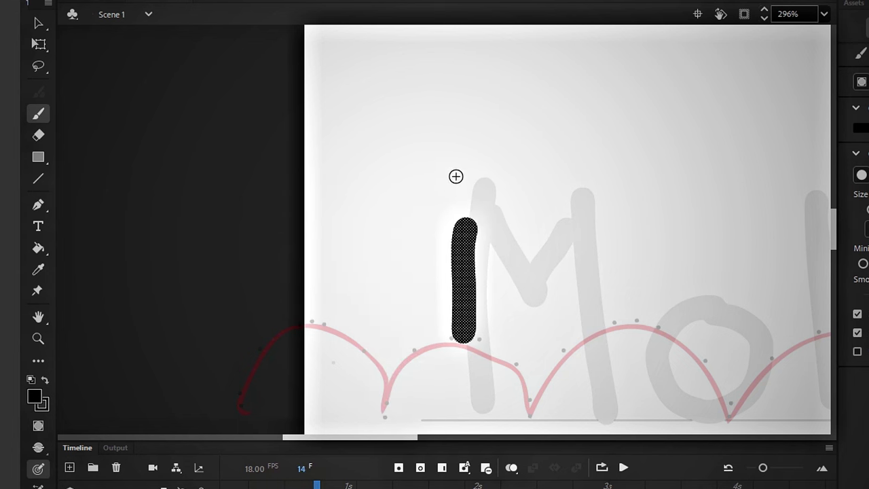
key("period")
key("period")
key("period")
key("period")
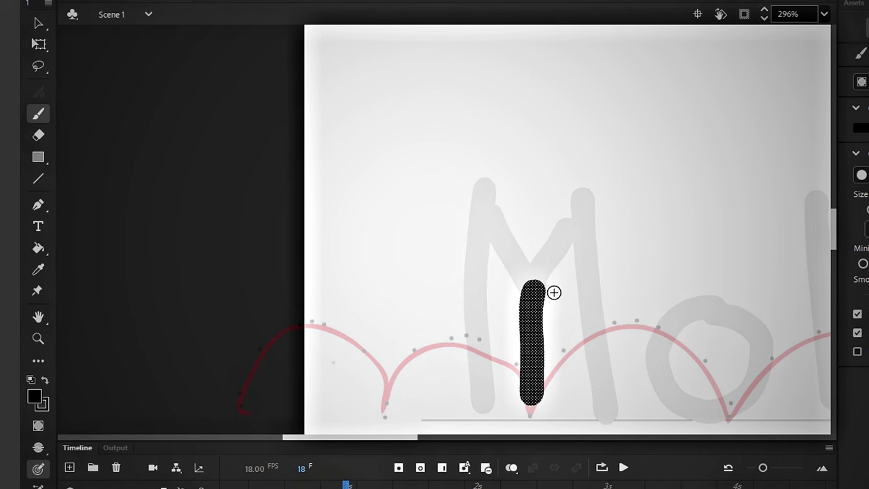
Paint the dot above the i stem on each frame from 18 onward along the path.
key("period")
key("period")
key("period")
key("period")
key("period")
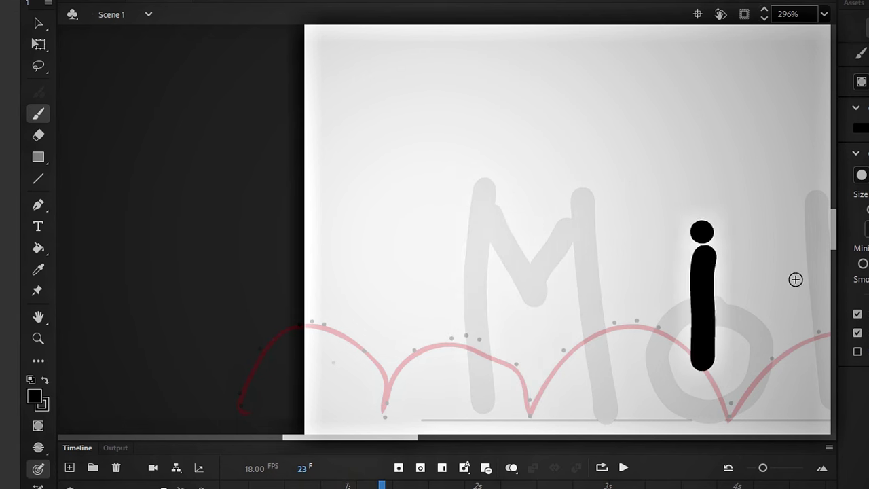
key("period")
key("period")
key("period")
key("period")
key("period")
key("period")
key("period")
scroll(519, 349, "right", 5)
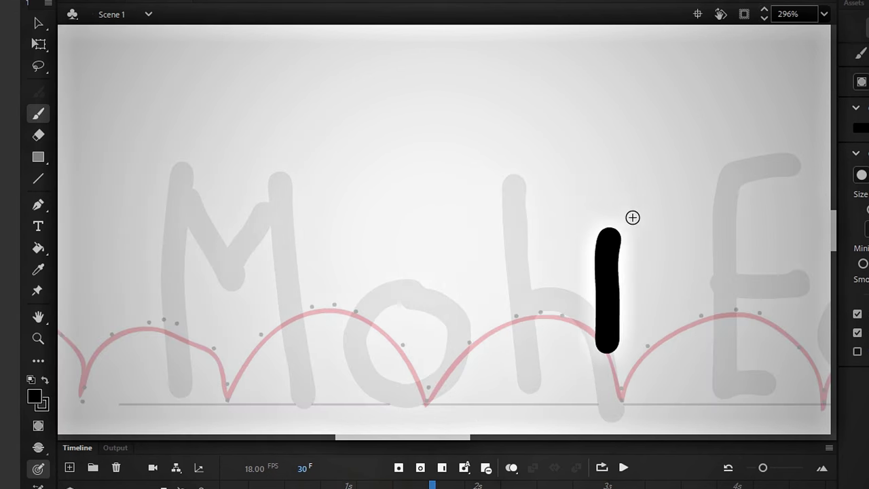
key("period")
key("period")
key("period")
key("period")
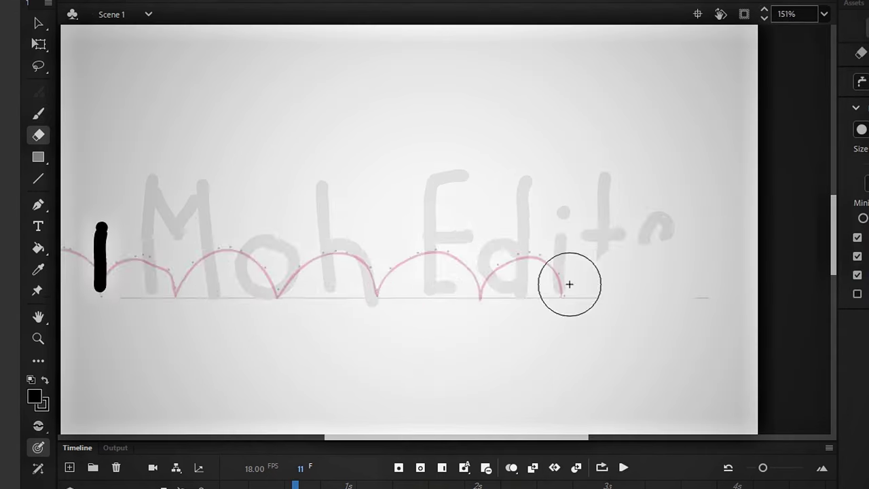
Erase the red bouncing path and add a new layer named s directly above ruf2.
left_click_drag(568, 285, 35, 267)
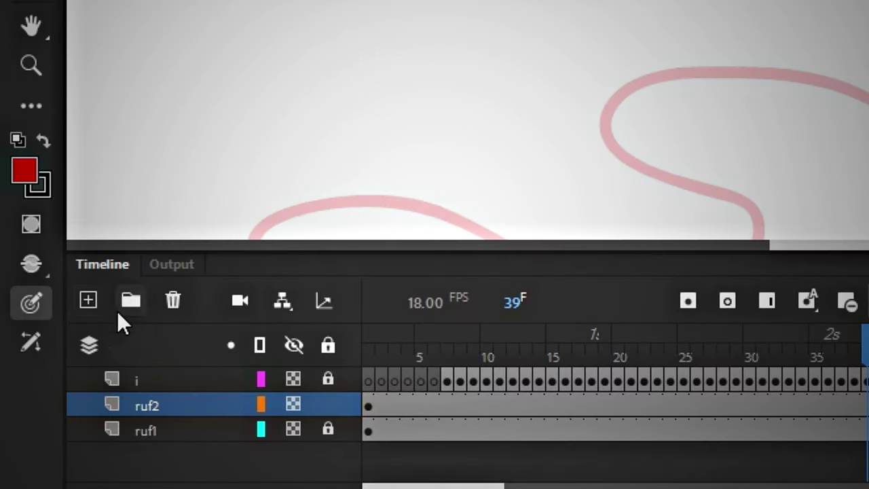
left_click(69, 467)
double_click(175, 405)
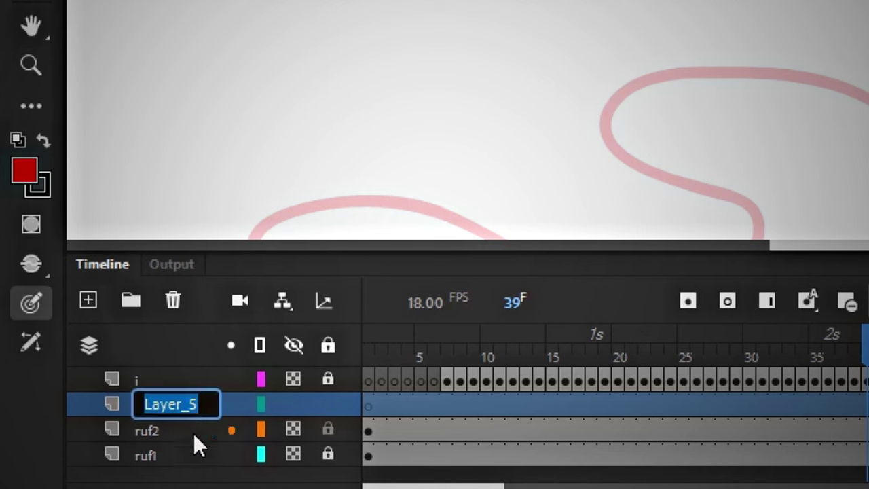
type("s")
key("Return")
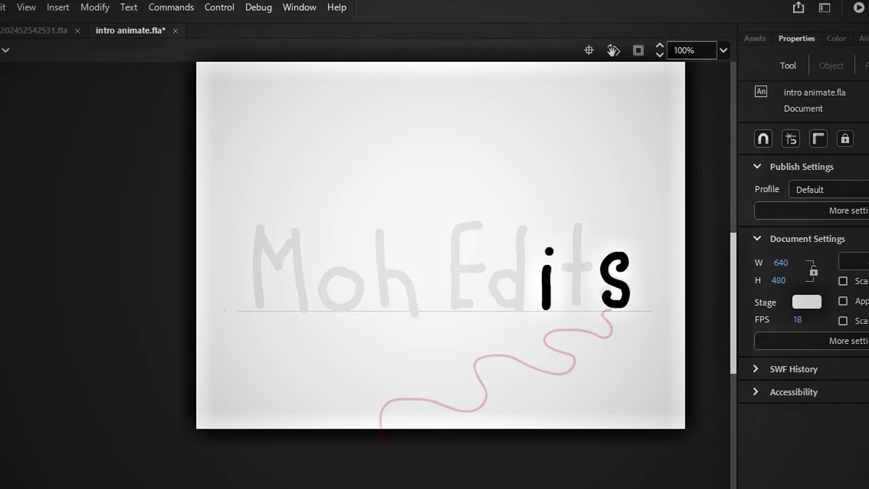
Rename Layer_1, between layers i and s, as t.
double_click(164, 440)
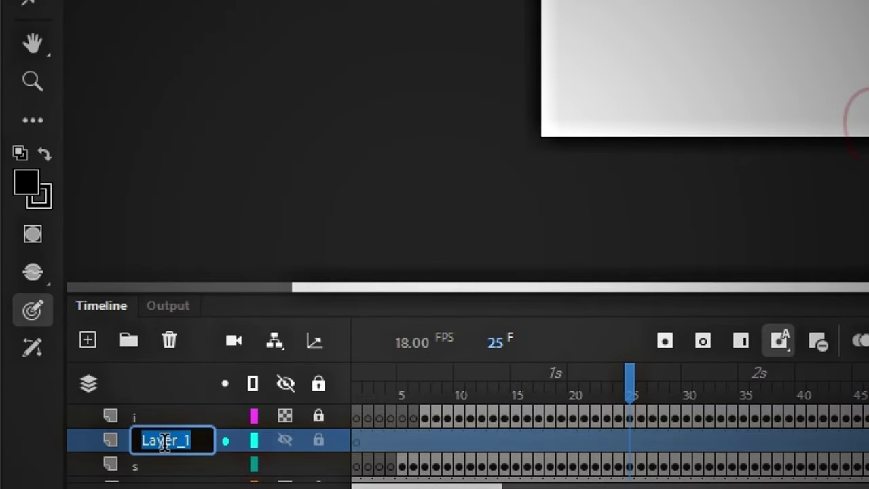
type("t")
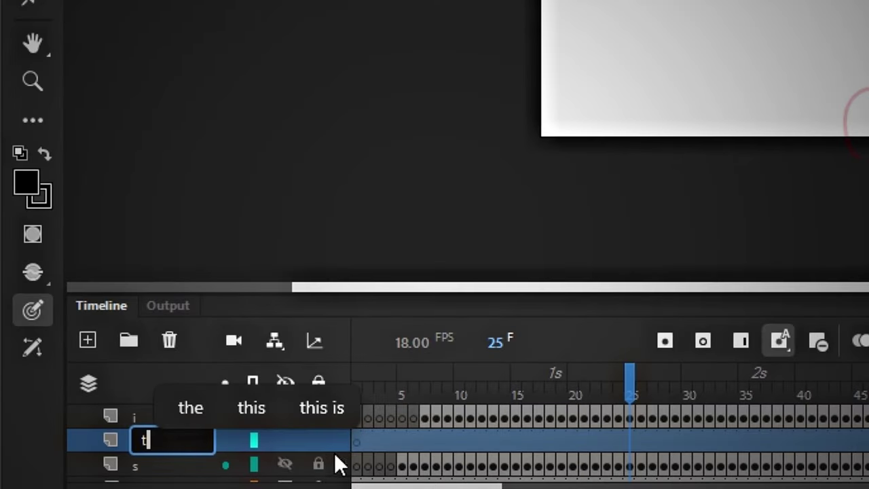
key("Return")
Insert consecutive blank keyframes on layer t through frame 63.
left_click(378, 456)
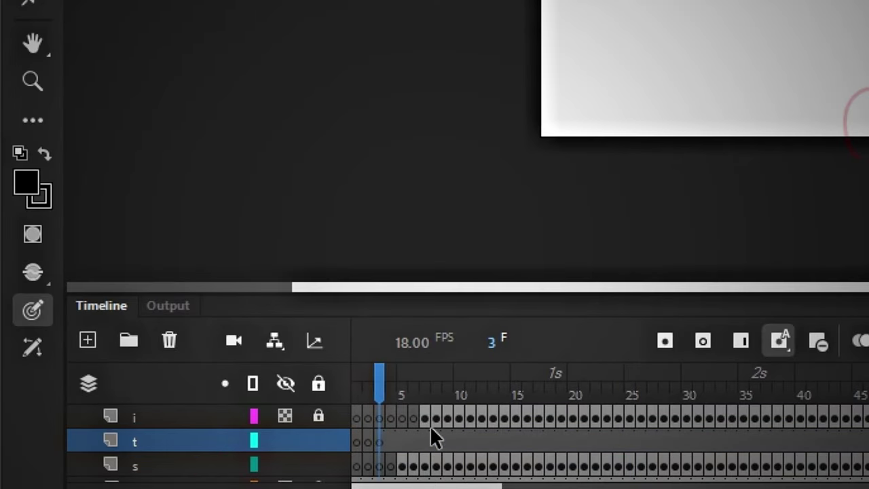
key("F7")
key("F7")
key("F7")
key("F7")
key("F7")
key("F7")
key("F7")
key("F7")
key("F7")
key("F7")
key("F7")
key("F7")
key("F7")
key("F7")
key("F7")
key("F7")
key("F7")
key("F7")
key("F7")
key("F7")
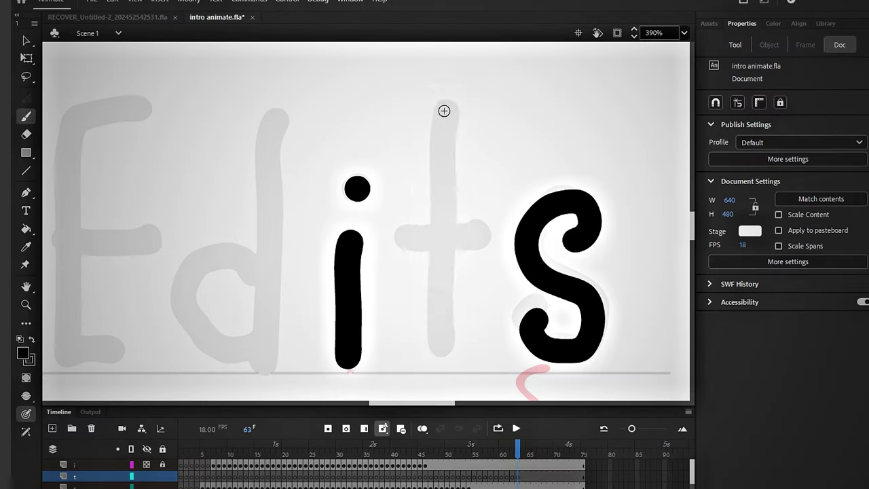
Paint the letter t in black over its grey guide on frame 63 and select it with Free Transform.
left_click_drag(444, 111, 435, 348)
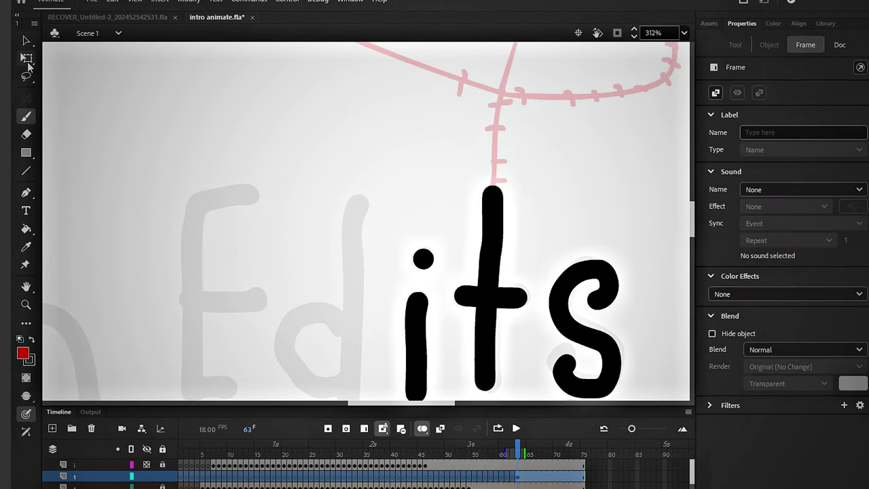
left_click(26, 59)
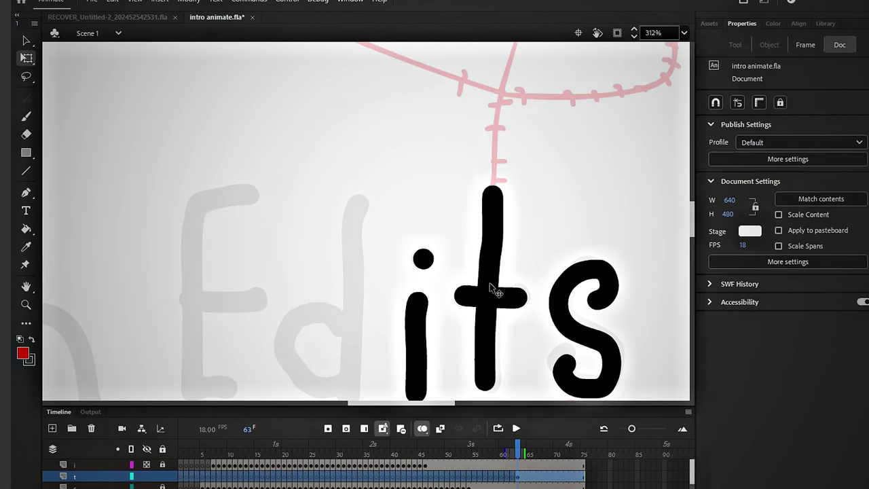
left_click(495, 288)
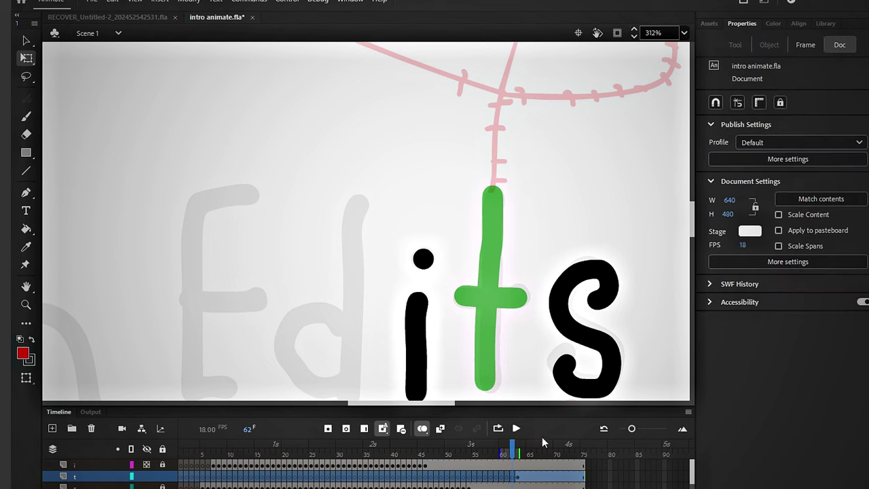
Paste copies of the t on frames 62 back to 59, raising each one along the vertical part of its path.
key("ctrl+v")
left_click_drag(380, 202, 485, 253)
scroll(522, 254, "down", 2)
key("ctrl+v")
left_click_drag(361, 248, 497, 300)
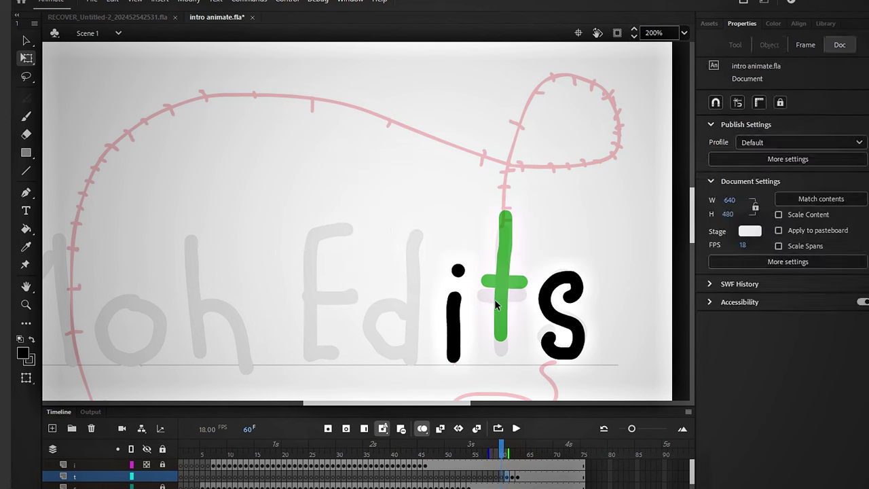
key("ctrl+v")
left_click_drag(369, 259, 505, 264)
key("ctrl+v")
Paste the t on frames 58 back to 56, tilting it into the start of the loop, and copy the tilted letter.
key("ctrl+v")
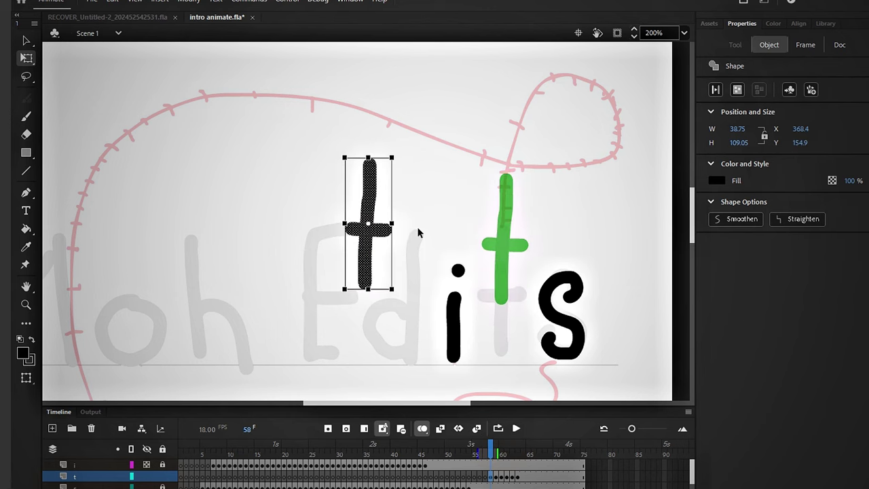
left_click_drag(369, 233, 507, 200)
left_click_drag(531, 121, 539, 129)
key("ctrl+v")
left_click_drag(571, 74, 604, 102)
left_click_drag(567, 126, 533, 111)
key("ctrl+c")
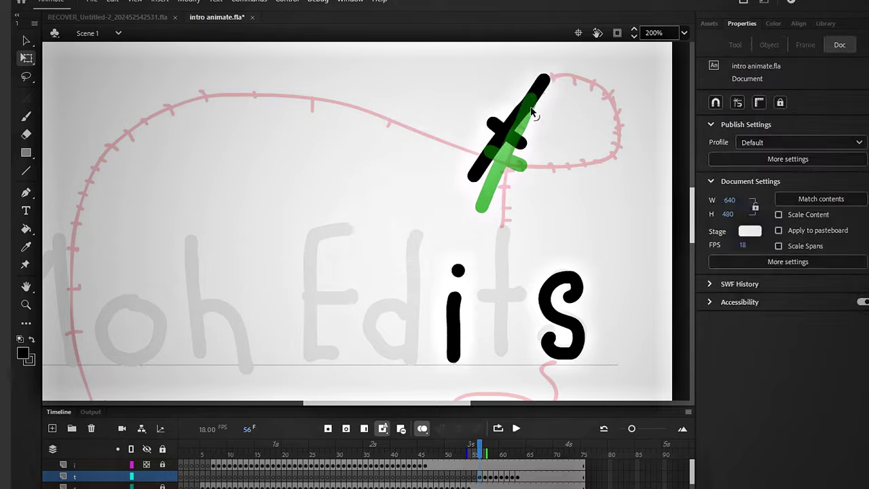
Place and rotate copies of the t along the rest of its path from frame 55 back to 20, and play the animation.
key("ctrl+v")
left_click_drag(369, 226, 524, 131)
left_click_drag(569, 73, 588, 102)
left_click_drag(550, 117, 609, 89)
key("ctrl+v")
left_click_drag(578, 156, 543, 260)
key("ctrl+v")
left_click_drag(369, 222, 309, 254)
key("Return")
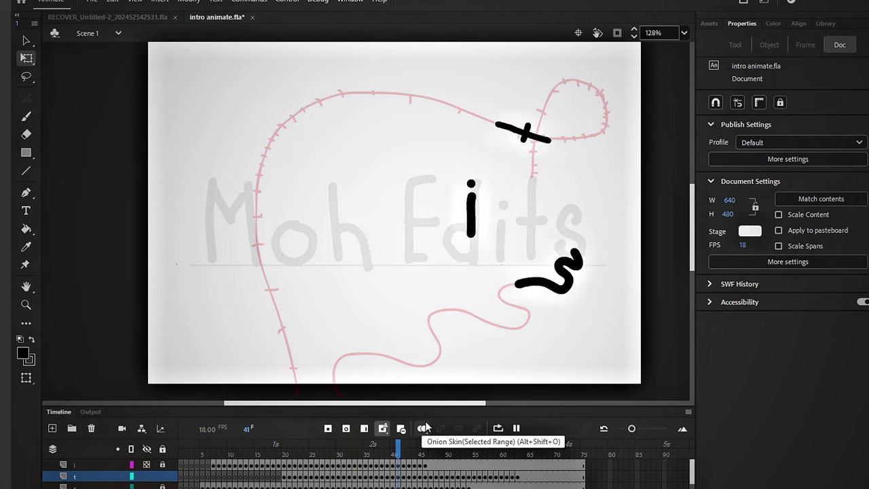
key("Return")
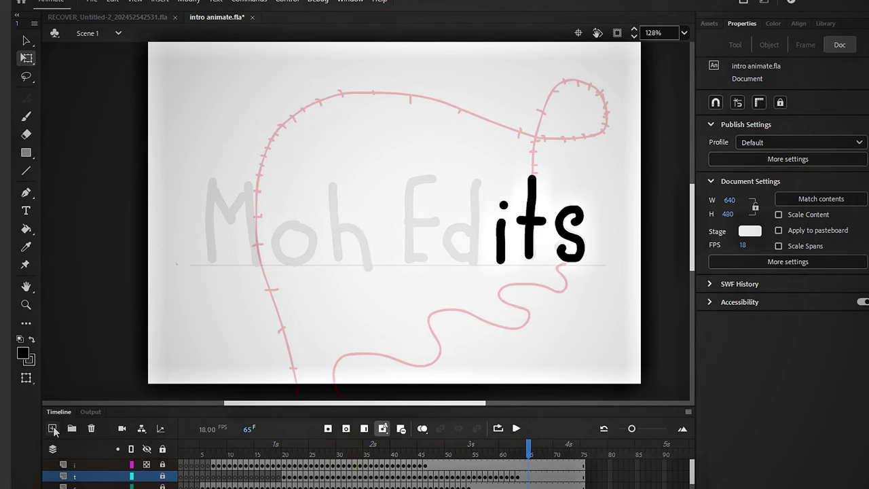
Add a new layer between i and t and insert consecutive blank keyframes on it through frame 59.
left_click(53, 429)
key("F5")
key("F5")
key("ctrl+z")
key("ctrl+z")
key("F6")
key("F6")
key("F6")
key("F6")
key("F6")
key("F6")
key("F6")
key("F6")
key("F6")
key("F6")
key("F6")
key("F6")
key("F6")
key("F6")
key("F6")
key("F6")
key("F6")
key("F6")
key("F6")
key("F6")
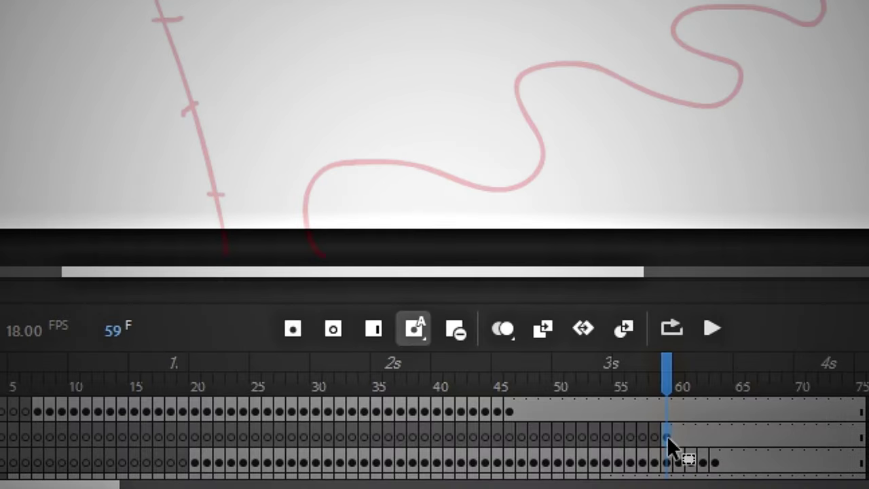
Move the o off the canvas's left side on frame 27 and create a motion tween from it through frame 58.
left_click(277, 437)
key("v")
left_click_drag(312, 259, 136, 259)
right_click(279, 438)
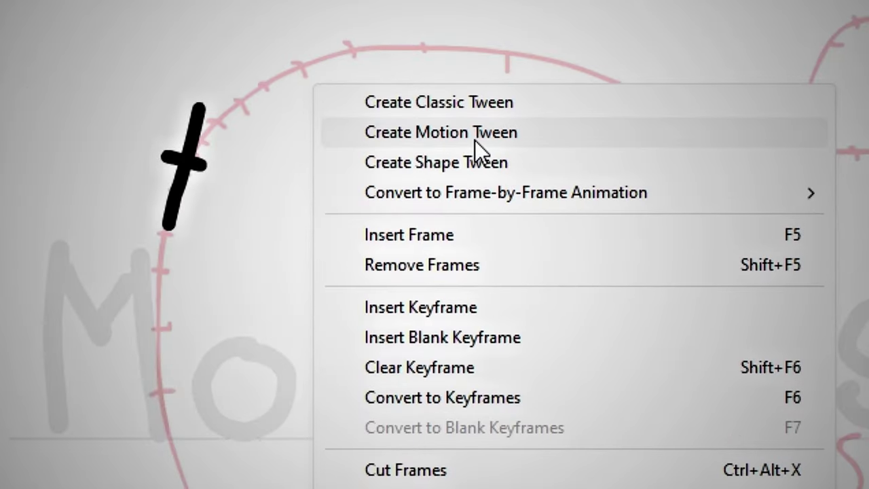
left_click(480, 133)
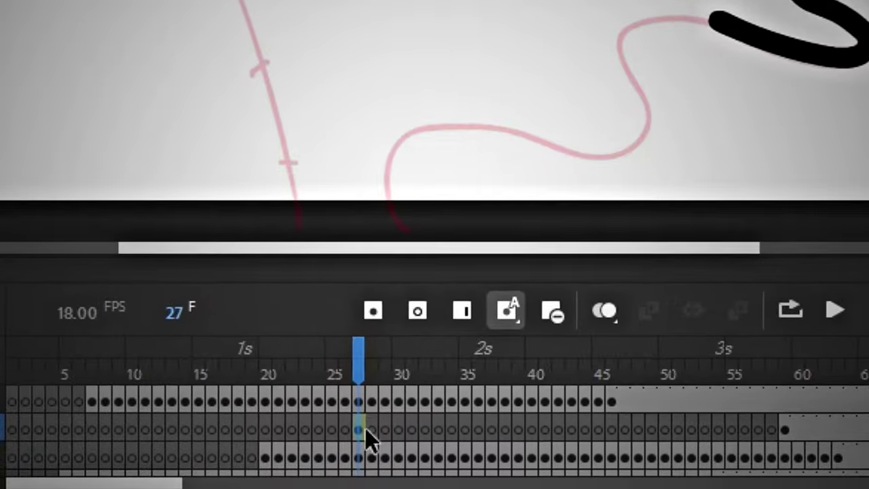
left_click_drag(351, 461, 589, 456)
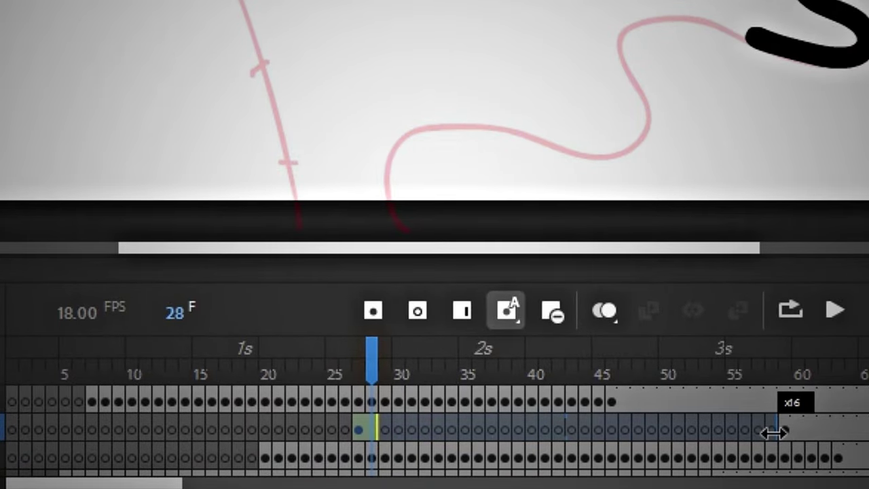
left_click_drag(774, 433, 776, 433)
On frame 58, move the tweened o onto its grey guide letter and rotate it 90° counterclockwise twice.
left_click_drag(170, 173, 534, 262)
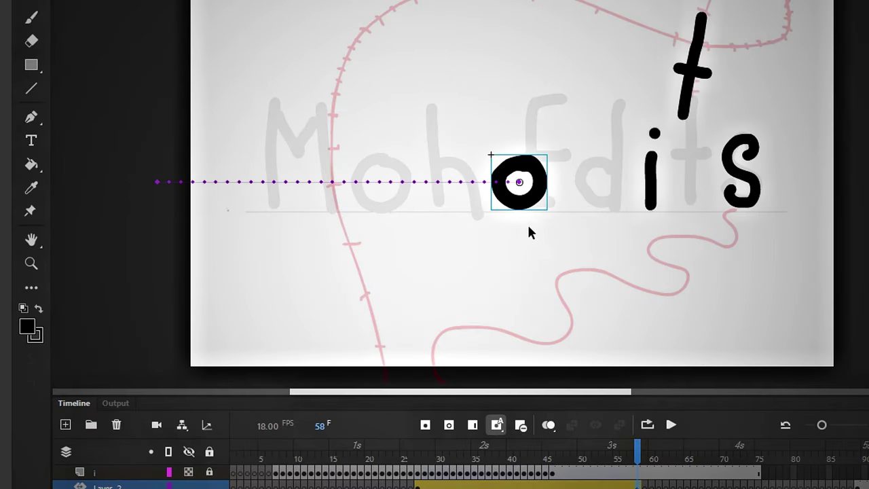
left_click_drag(543, 196, 411, 197)
right_click(399, 192)
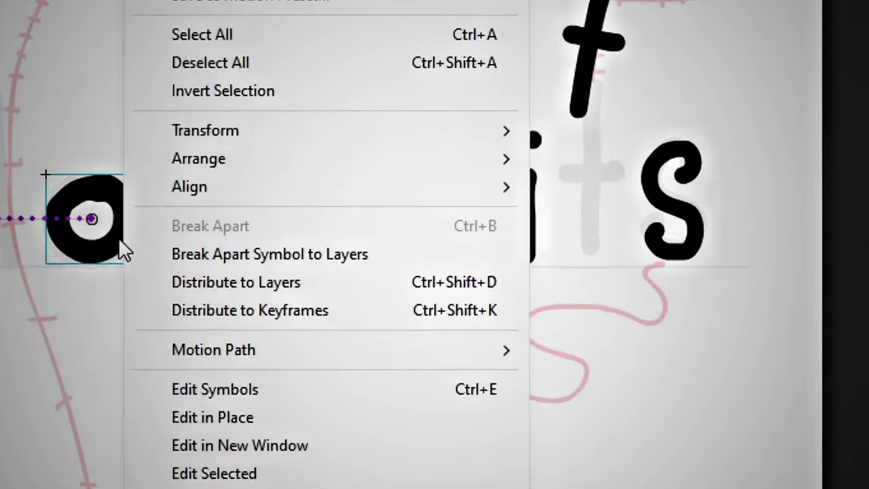
mouse_move(340, 130)
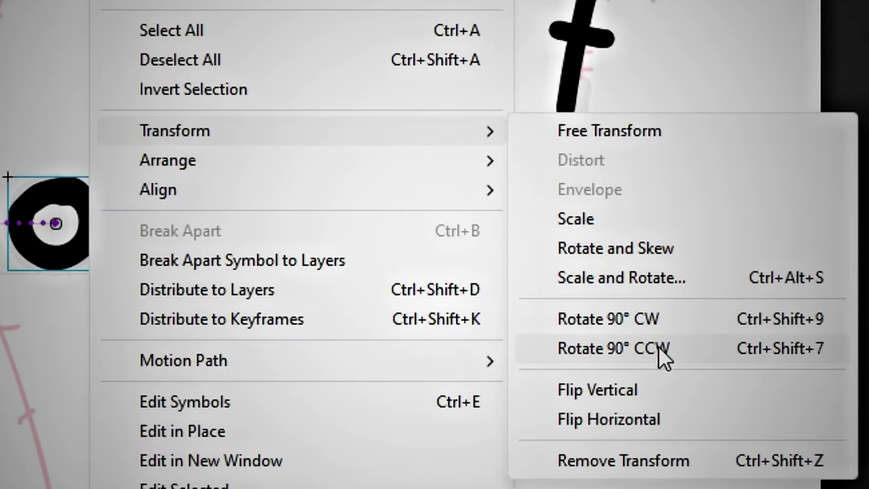
left_click(659, 347)
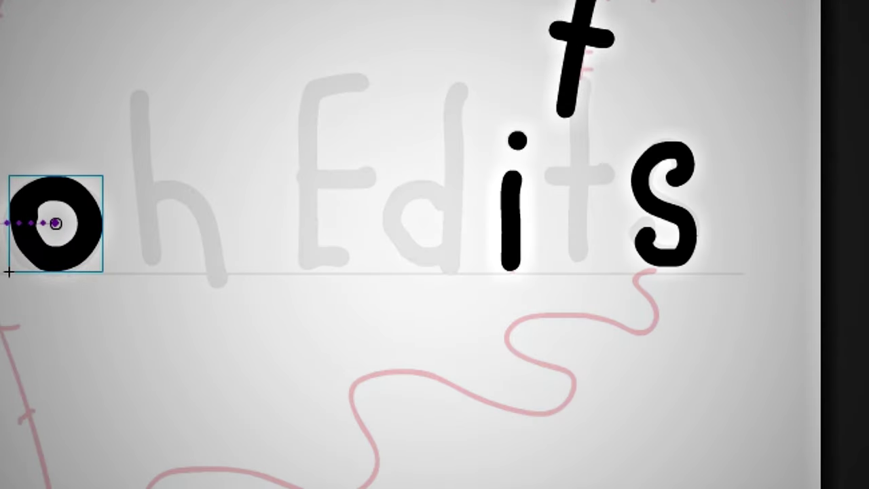
right_click(75, 247)
left_click(570, 347)
Hold the o in place from frame 59 through frame 75, pushing the leftover blank keyframes past the animation's end.
left_click_drag(491, 485, 556, 488)
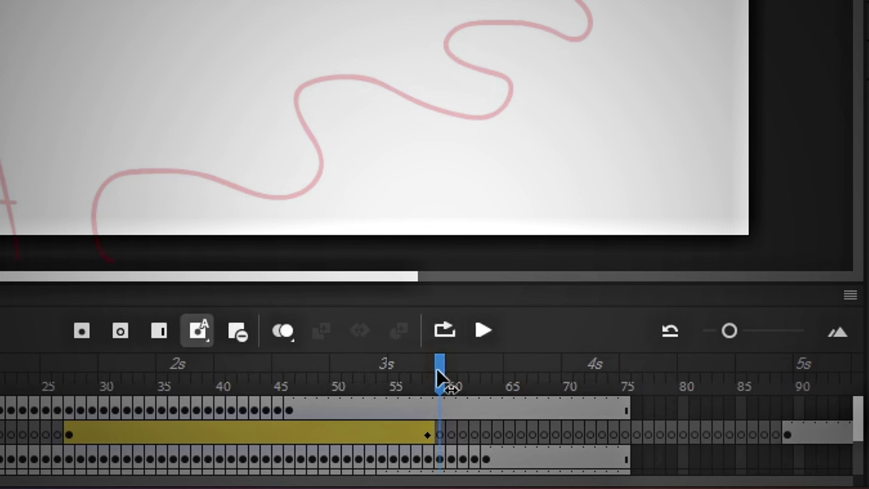
left_click_drag(795, 437, 659, 426)
left_click(783, 434)
left_click_drag(462, 425, 441, 435)
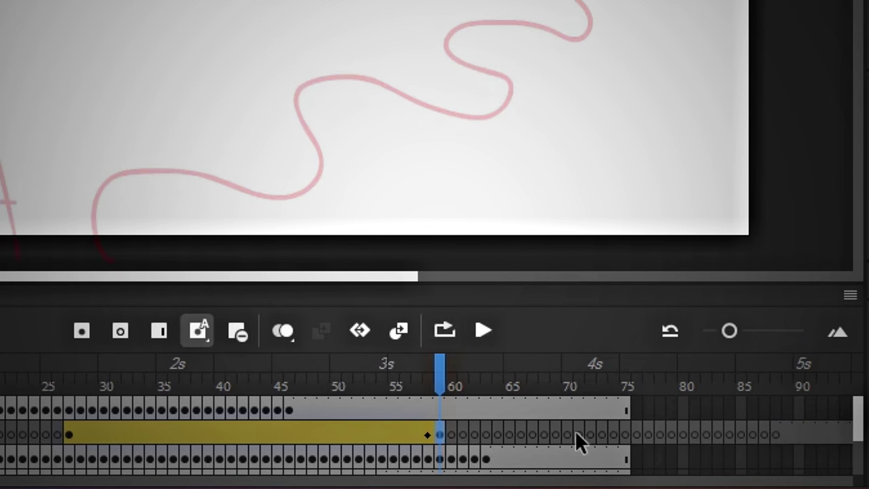
left_click(155, 330)
left_click(155, 330)
left_click(155, 330)
left_click(155, 330)
left_click(155, 330)
left_click(155, 330)
left_click(154, 330)
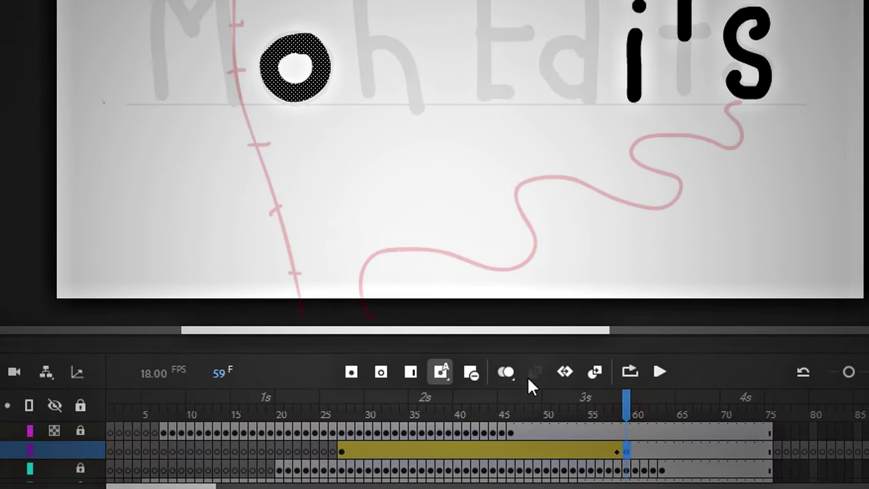
left_click(637, 434)
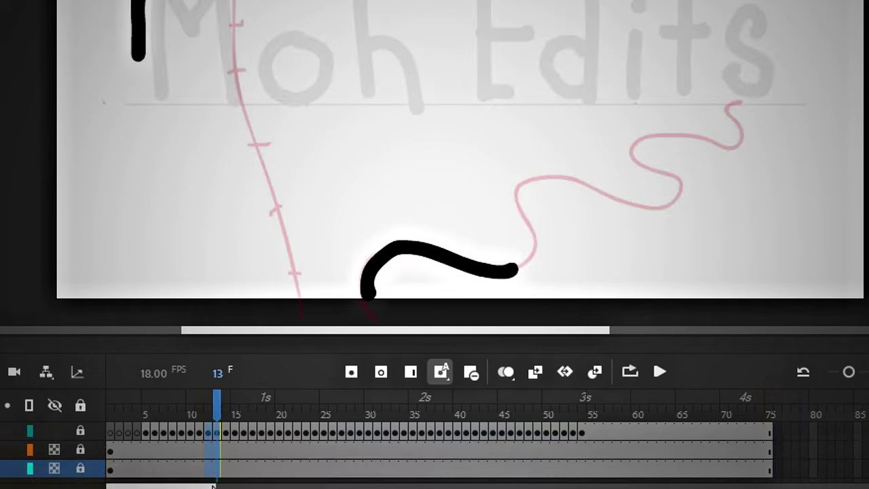
scroll(316, 475, "right", 5)
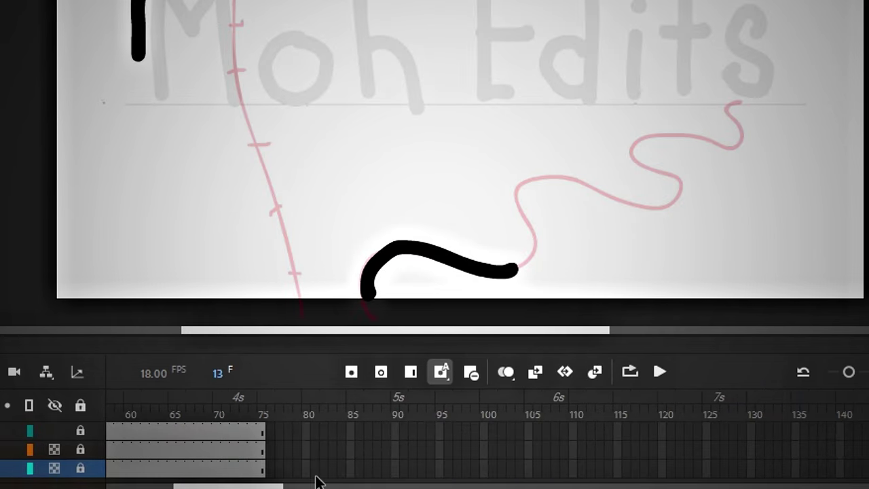
left_click(346, 450)
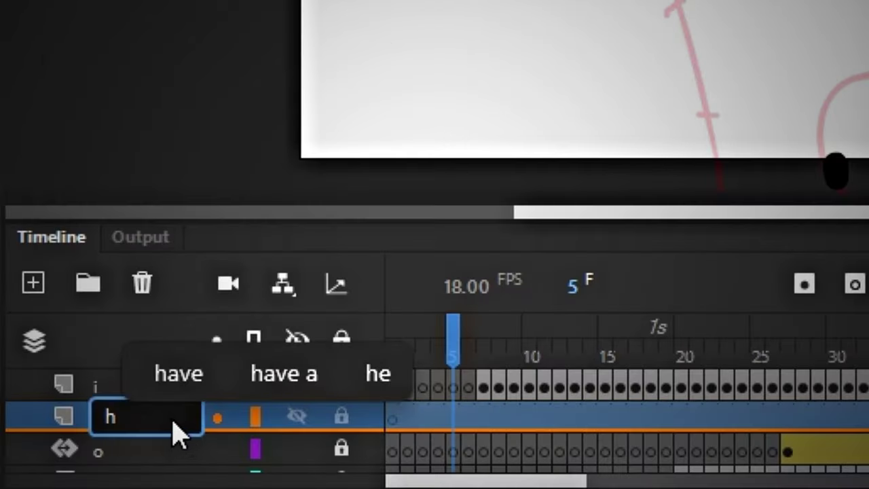
Name the new layer above the o layer h and draw the letter h over its grey guide.
left_click(170, 435)
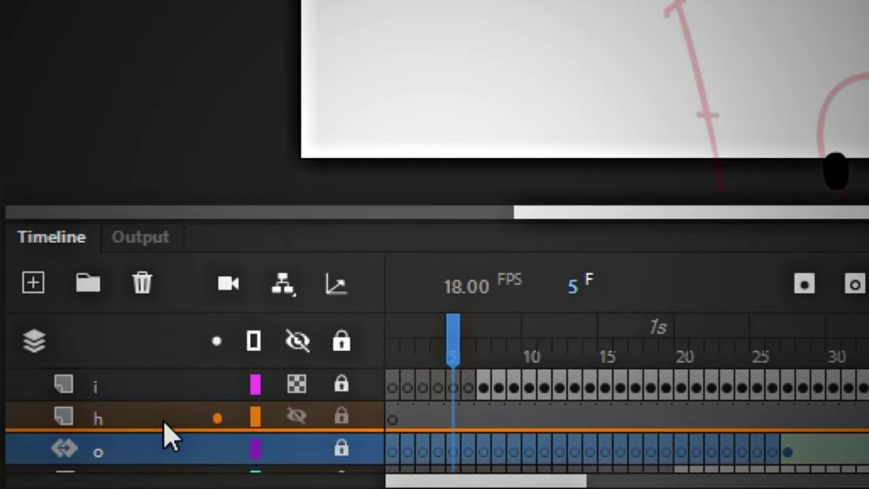
left_click_drag(351, 201, 356, 300)
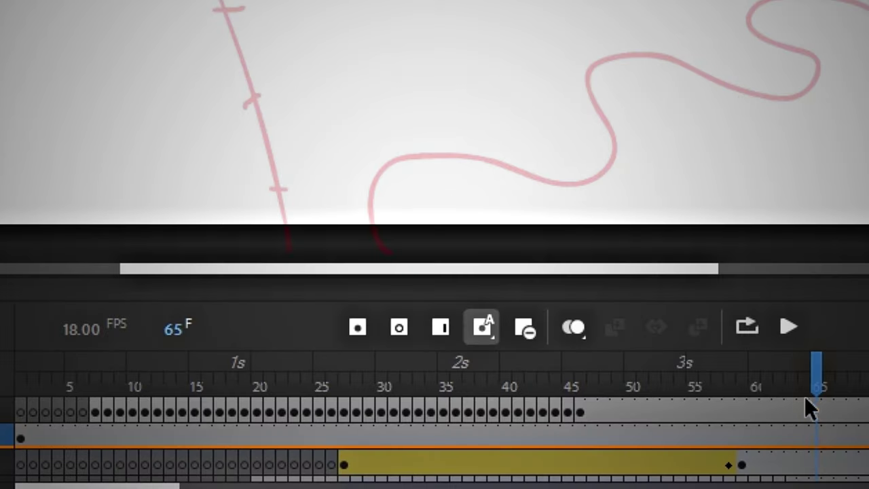
Insert a keyframe at frame 65 on the h layer and fill frames 2 to 64 with blank keyframes.
left_click(812, 434)
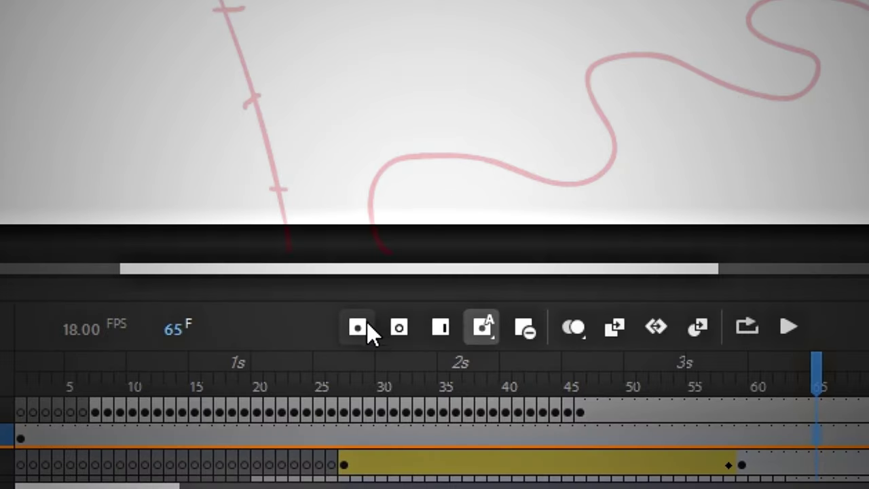
left_click_drag(618, 364, 73, 394)
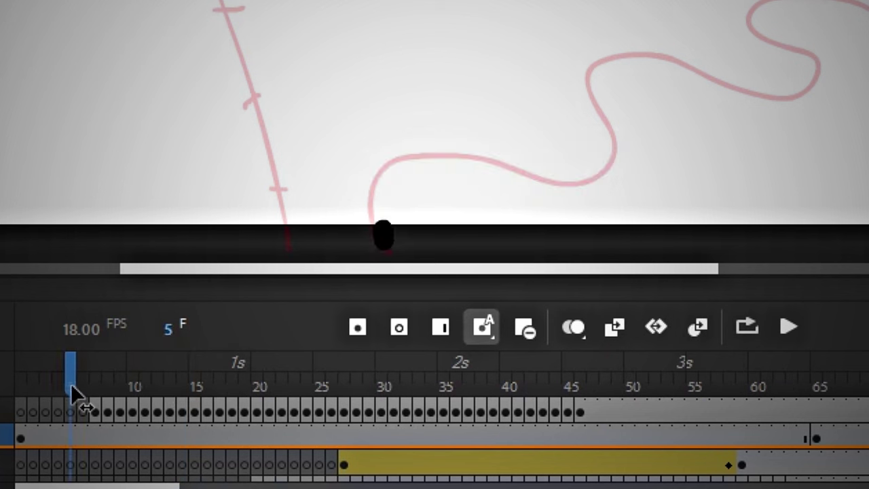
left_click(398, 328)
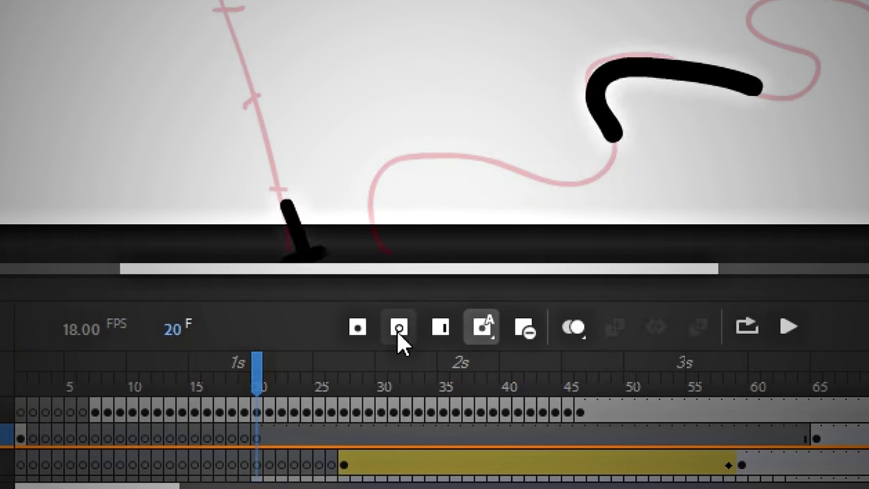
left_click(408, 328)
left_click(408, 326)
left_click(408, 325)
left_click(410, 322)
left_click(408, 323)
left_click(404, 326)
left_click(401, 327)
left_click(399, 329)
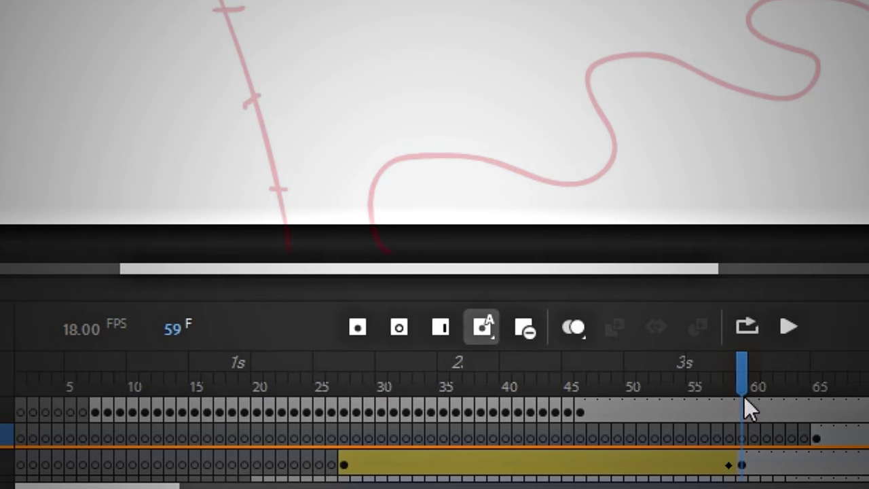
On frame 59, turn the h onto its side and set it on top of the o.
left_click(738, 368)
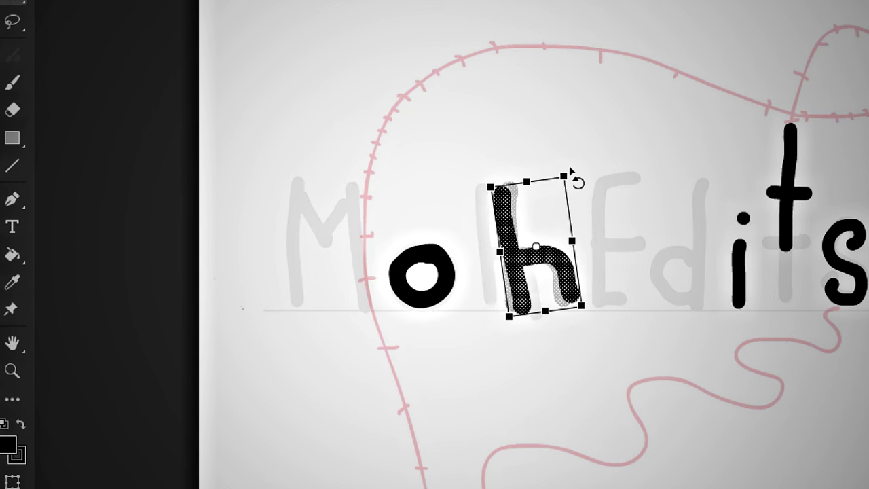
left_click_drag(574, 181, 444, 198)
left_click_drag(547, 259, 414, 229)
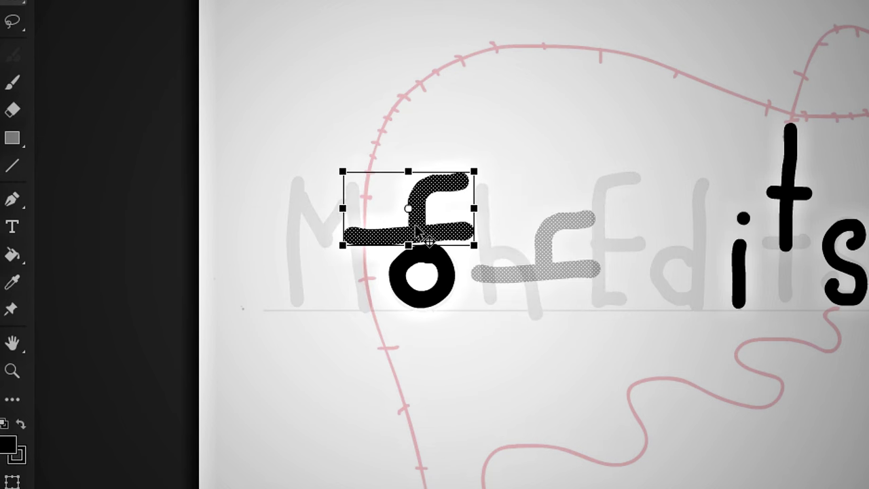
left_click_drag(419, 229, 427, 229)
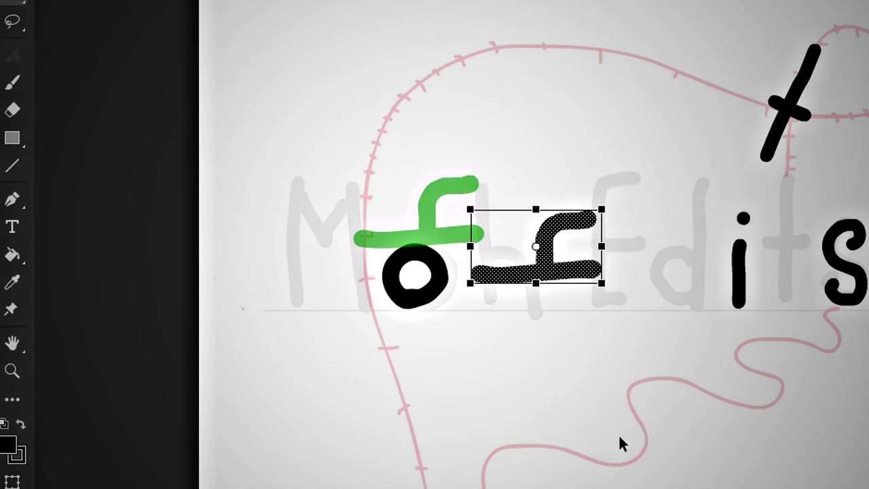
Paste and tilt copies of the sideways h on the frames back to 26, riding on the rolling o, and play the animation.
left_click_drag(555, 225, 440, 193)
left_click_drag(440, 192, 380, 237)
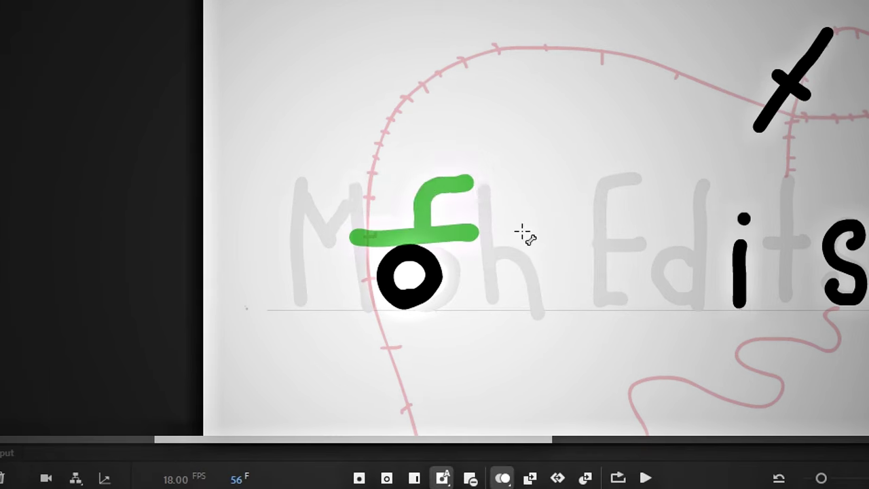
key("ctrl+v")
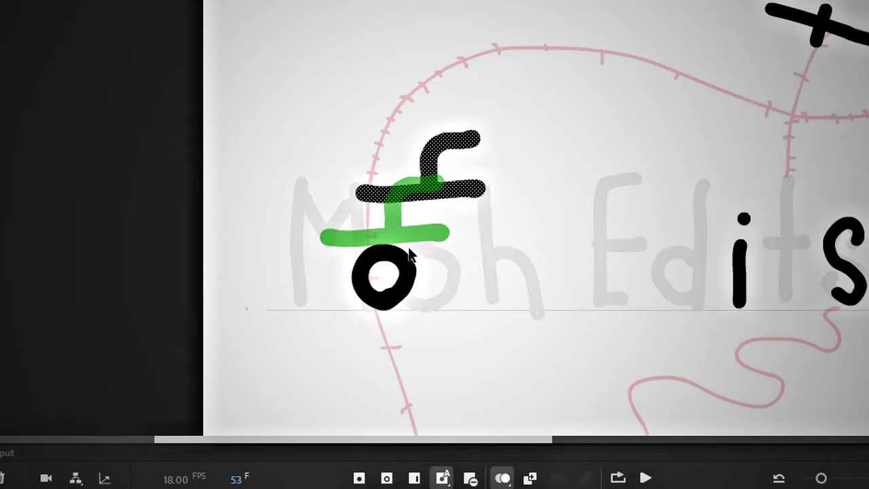
left_click_drag(333, 196, 425, 171)
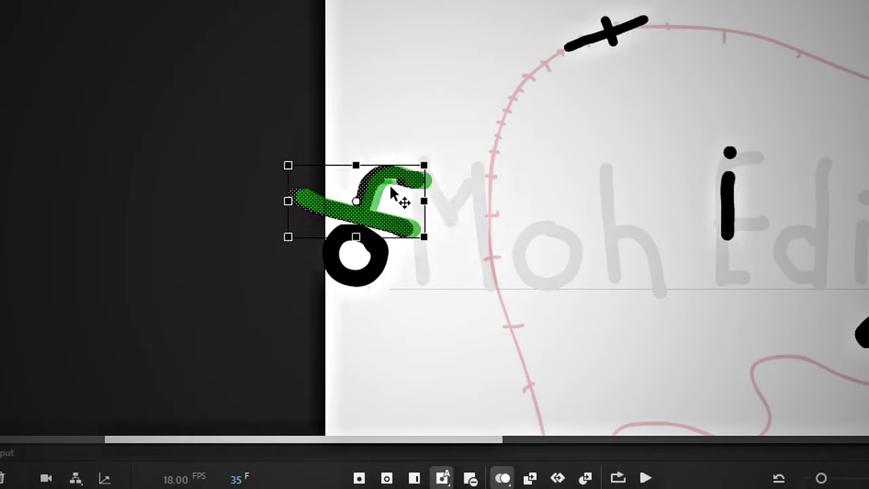
key("space")
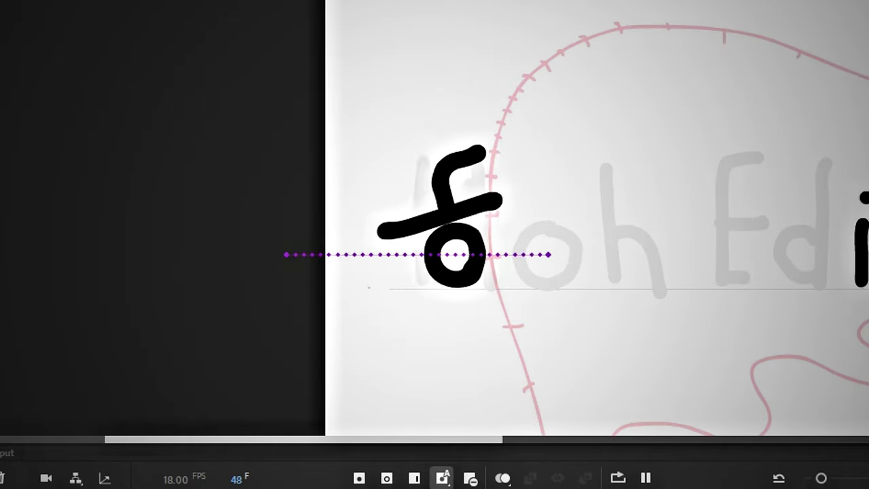
key("space")
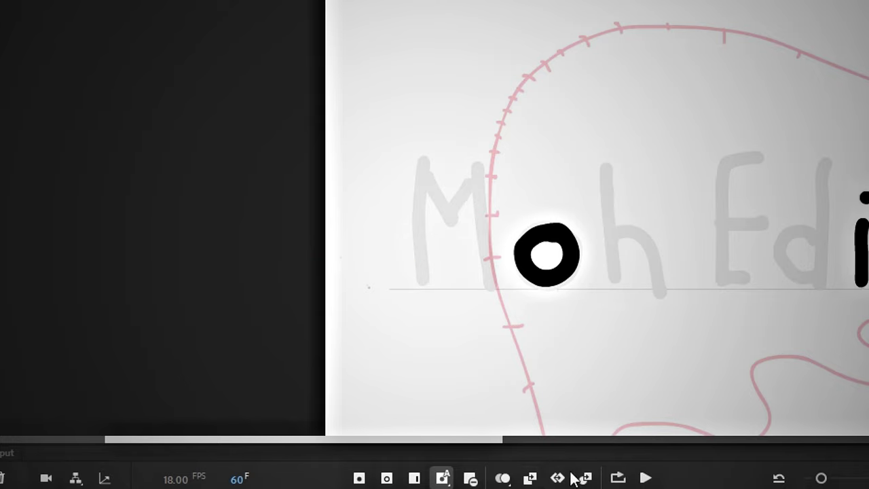
Turn on onion skinning and paste the h on frames 60 and 61, tipping it clockwise on top of the o.
left_click(504, 478)
key("ctrl+v")
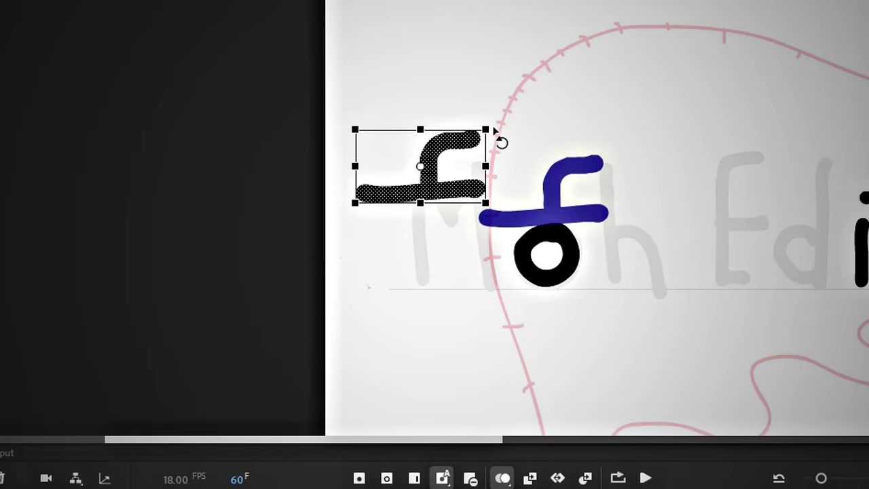
left_click_drag(495, 131, 589, 182)
key(".")
key("ctrl+v")
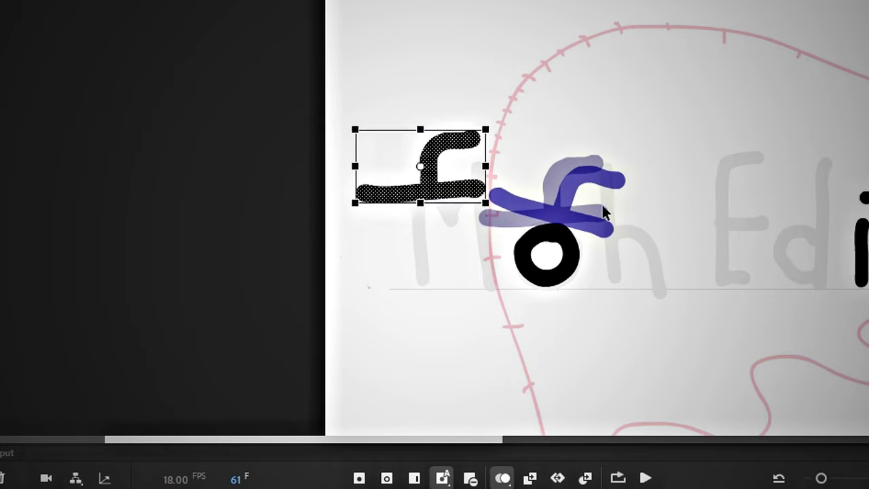
left_click_drag(462, 149, 644, 184)
left_click_drag(687, 181, 571, 158)
left_click_drag(540, 154, 552, 129)
Place copies of the h on frames 62 to 64, landing it upright beside the o, and play the animation.
key(".")
key("ctrl+v")
left_click_drag(570, 111, 556, 201)
left_click_drag(532, 175, 541, 179)
key(".")
left_click_drag(455, 195, 586, 140)
key("period")
left_click_drag(442, 151, 543, 148)
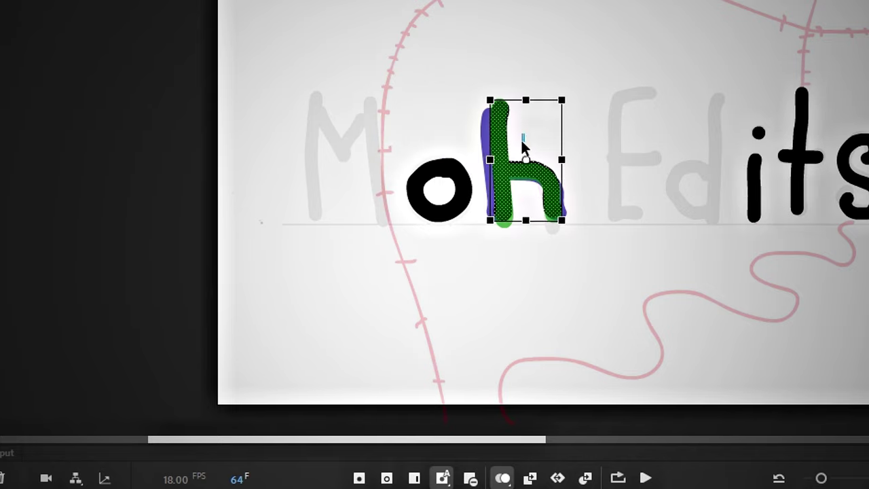
key("space")
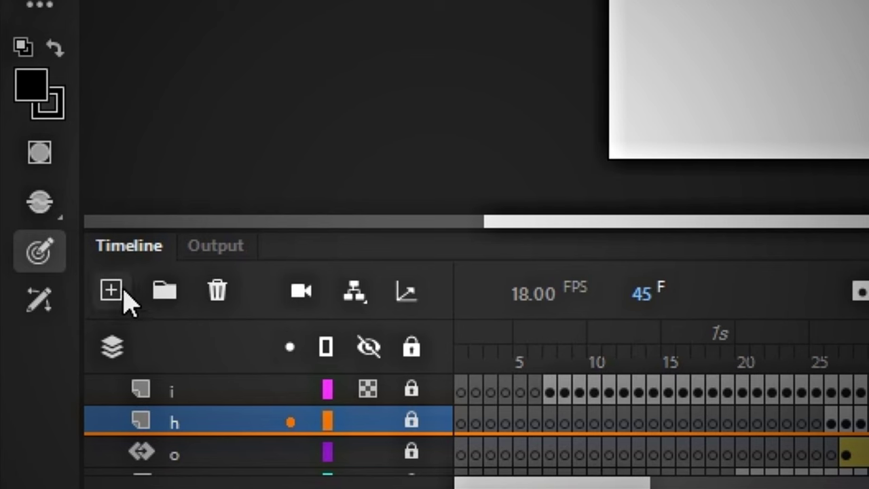
Add a new layer above the h layer and name it e.
left_click(111, 290)
double_click(233, 423)
type("e")
key("Return")
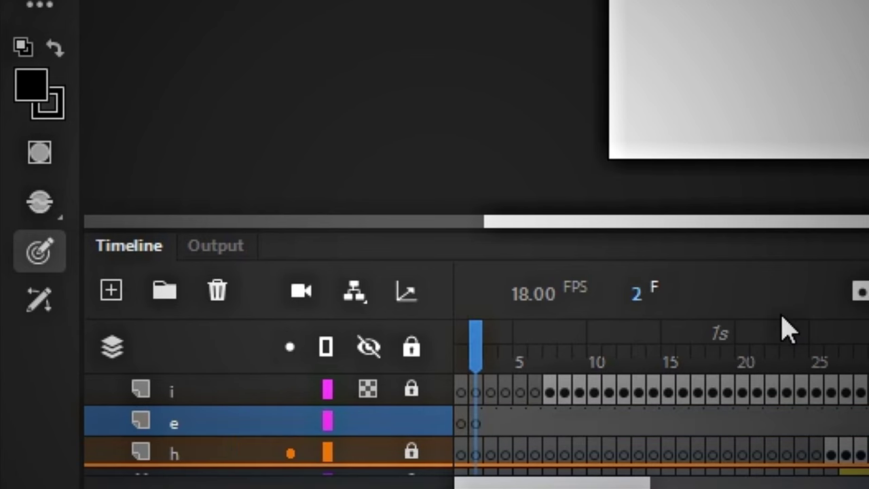
Draw the capital E over its grey guide letter at the end of the animation on the e layer.
left_click_drag(475, 336, 868, 367)
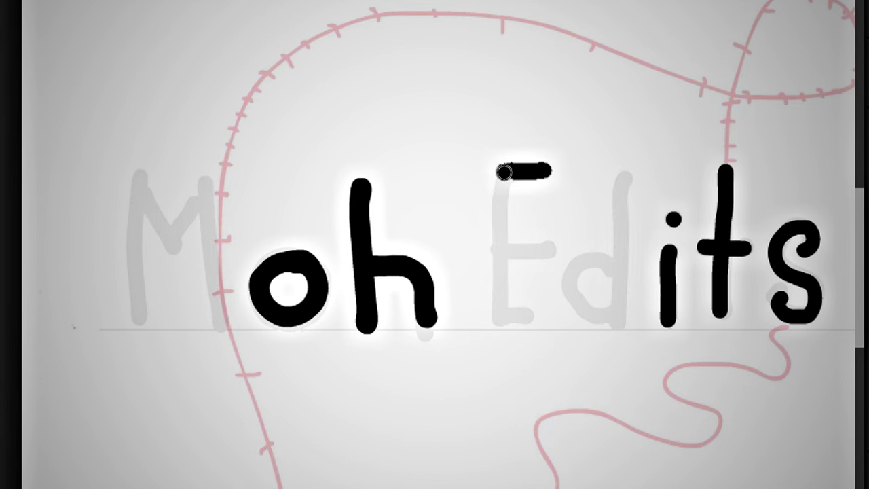
left_click_drag(503, 172, 496, 317)
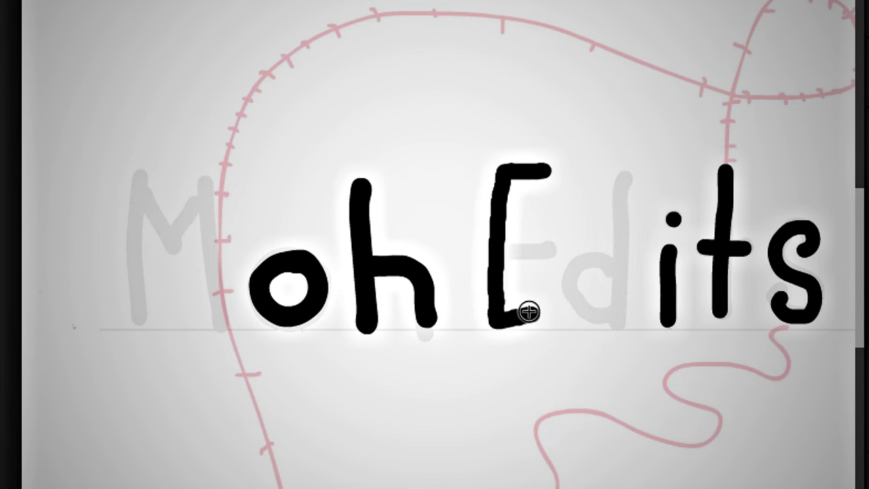
left_click_drag(540, 256, 564, 254)
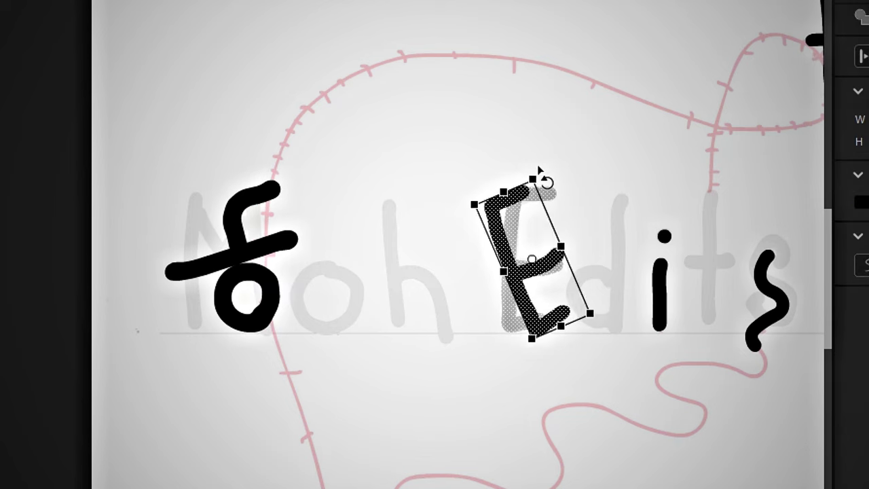
Tip the E counterclockwise on the e layer and reposition it over its grey guide letter.
mouse_move(544, 175)
left_mouse_down()
mouse_move(439, 206)
mouse_move(438, 213)
left_mouse_up()
mouse_move(555, 265)
left_mouse_down()
mouse_move(542, 291)
mouse_move(552, 302)
left_mouse_up()
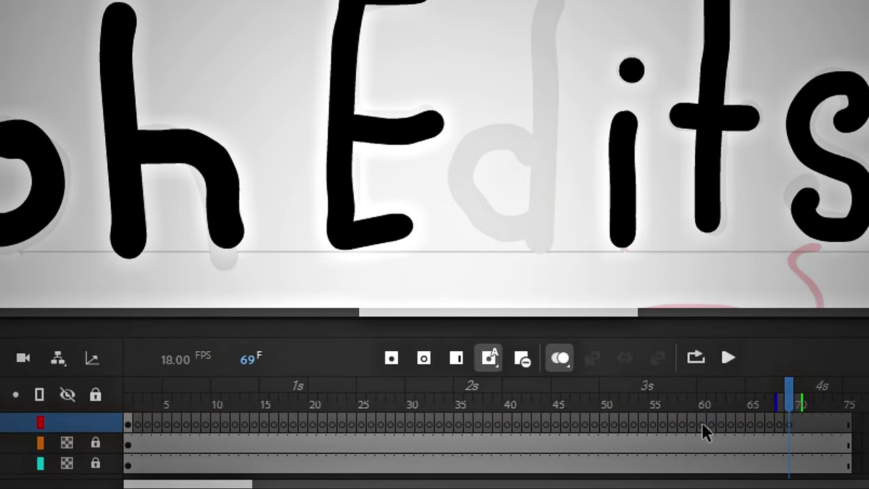
Paste the d on frames 45 and 46 of the d layer, placing it above the stage at the start of its guide line.
left_click(157, 425)
left_click(787, 398)
left_click_drag(791, 398, 473, 367)
scroll(435, 156, "up", 2)
left_click_drag(473, 398, 553, 417)
scroll(446, 190, "up", 1)
key("ctrl+v")
left_click_drag(477, 202, 499, 0)
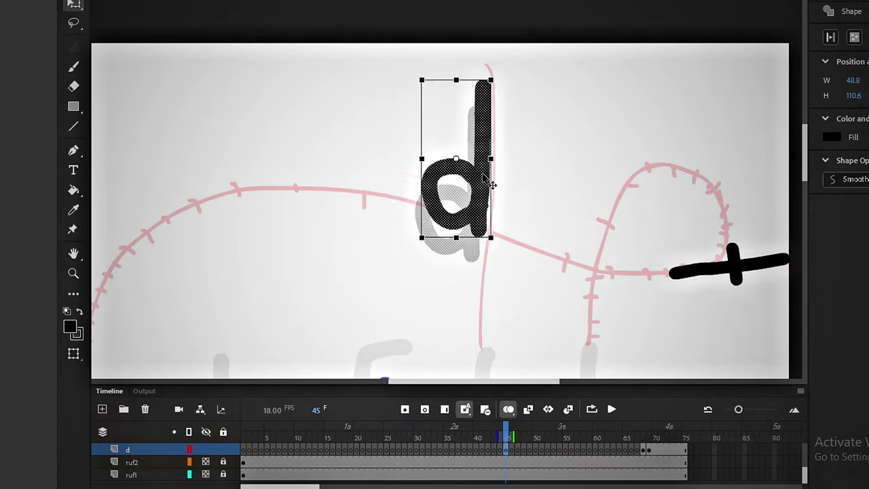
key(".")
key("ctrl+v")
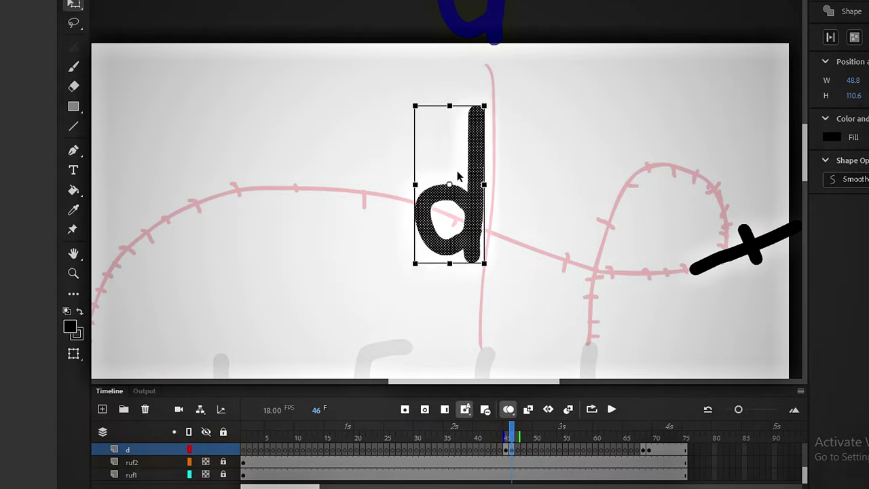
left_click_drag(469, 207, 495, 16)
Paste copies of the d on frames 47 to 49, lowering it along its vertical guide line on each frame.
key(".")
key("ctrl+v")
left_click_drag(472, 200, 494, 42)
key(".")
key("ctrl+v")
left_click_drag(473, 238, 493, 95)
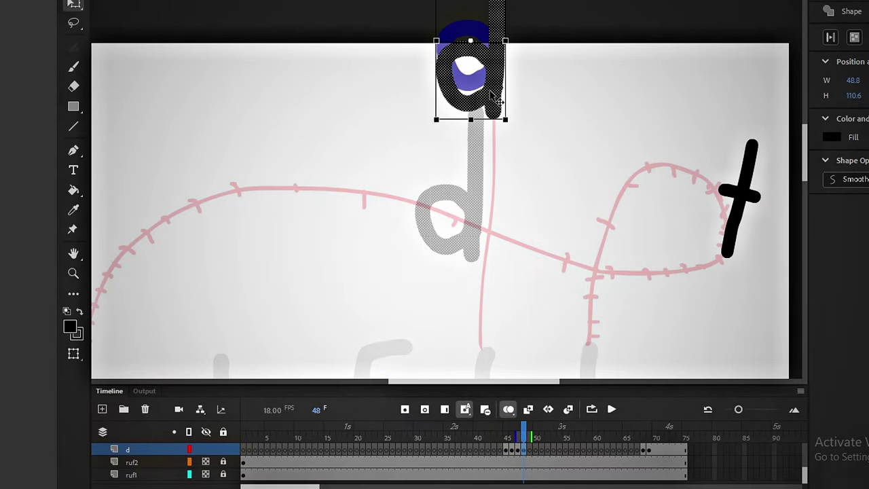
key(".")
key("ctrl+v")
left_click_drag(474, 241, 495, 112)
Lower the d on frame 51 and paste further copies on the following frames, continuing its fall along the guide line.
key("period")
key("period")
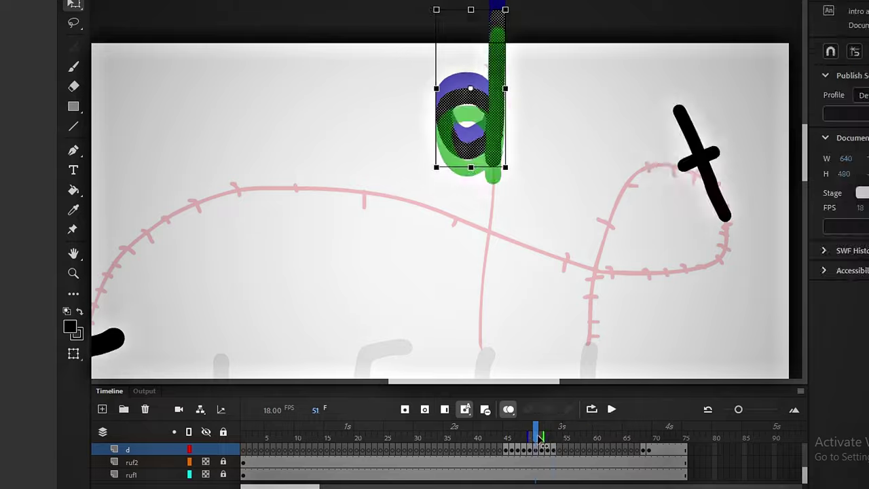
left_click_drag(491, 163, 491, 189)
key("period")
key("ctrl+shift+v")
left_click_drag(491, 231, 485, 261)
key("ctrl+shift+v")
left_click_drag(489, 314, 485, 229)
key("period")
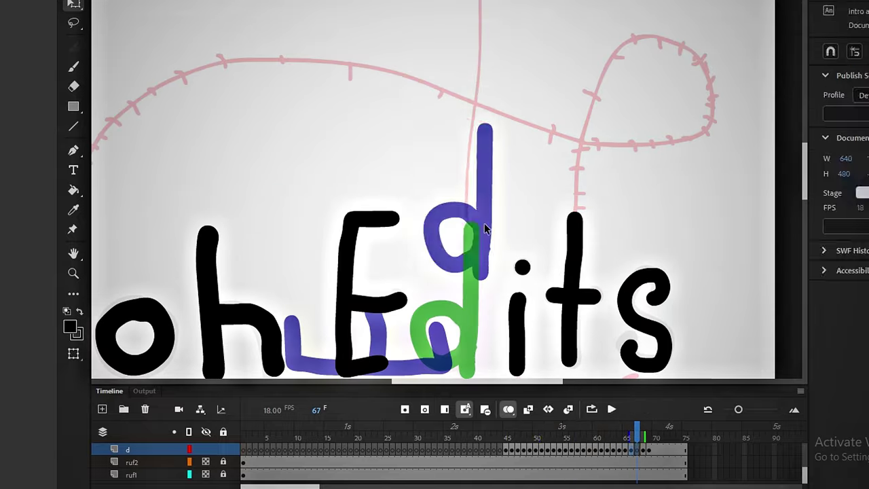
left_click(485, 229)
Shift the d layer's keyframes from frames 45 to 66 earlier so that they begin at frame 28.
left_click_drag(644, 436, 633, 440)
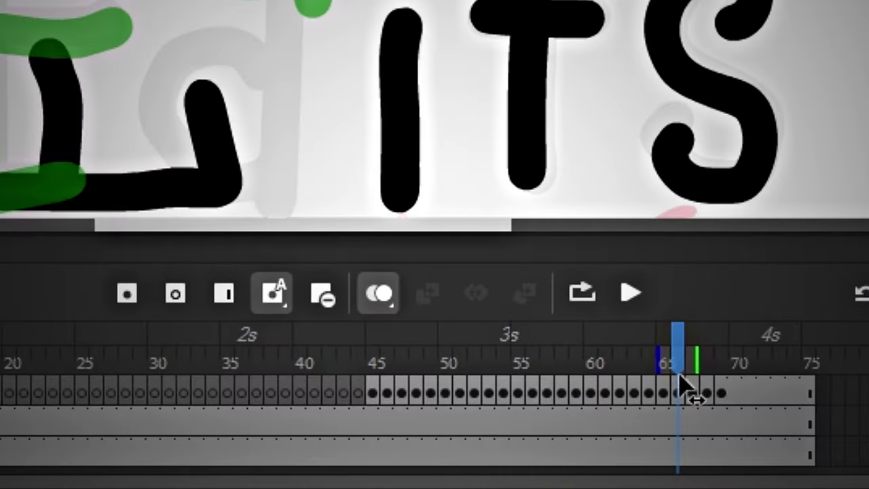
left_click(382, 397)
left_click(688, 390)
left_click_drag(689, 390, 374, 404)
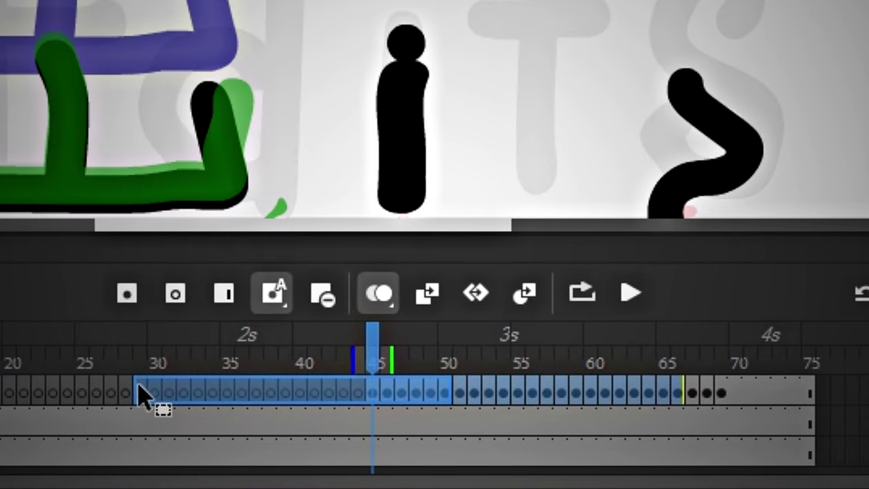
left_click_drag(143, 394, 136, 394)
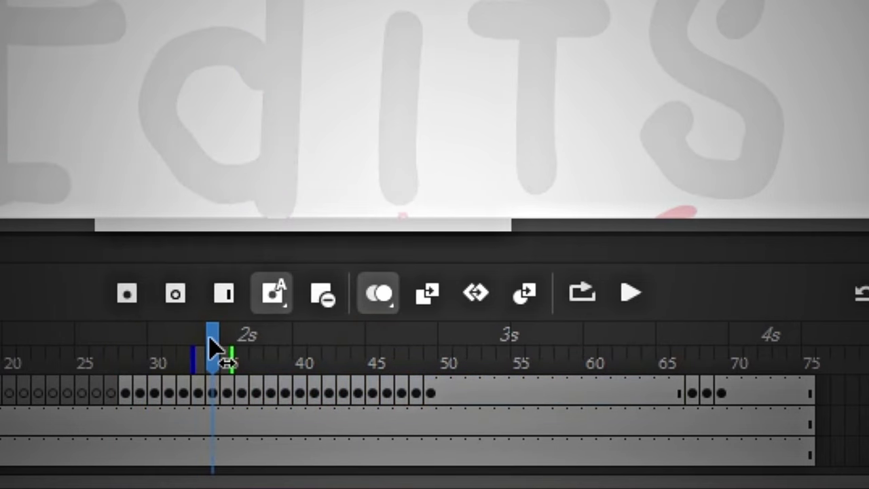
Insert blank keyframes on frames 50 to 66 of the d layer.
left_click_drag(209, 337, 430, 338)
left_click(188, 291)
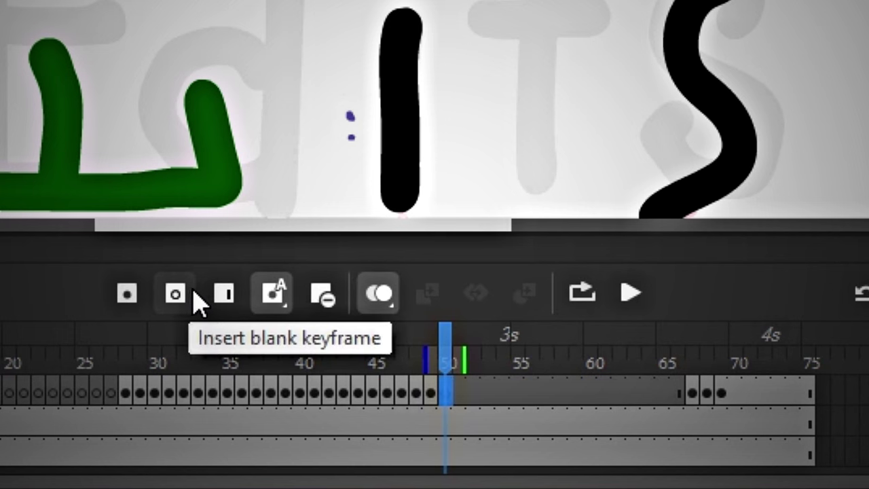
left_click(183, 294)
left_click(183, 295)
left_click(183, 295)
left_click(183, 295)
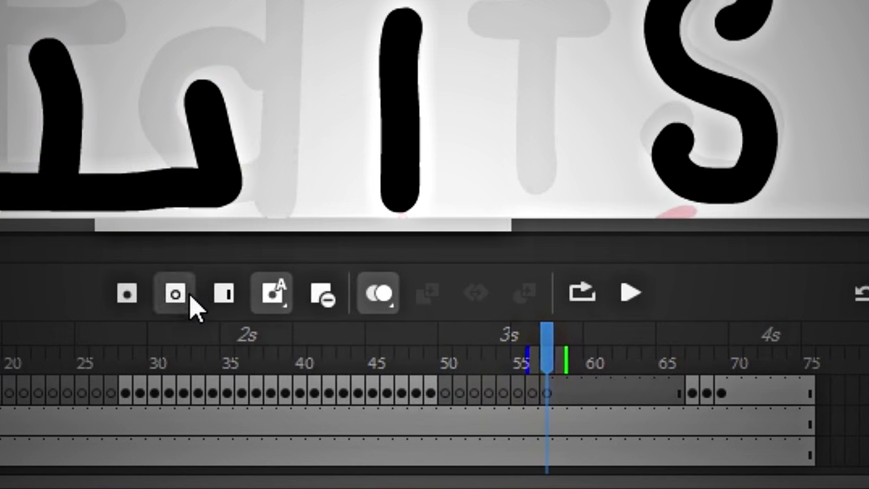
left_click(189, 295)
left_click(189, 296)
left_click(188, 296)
left_click(185, 297)
left_click(186, 297)
left_click(187, 298)
left_click(188, 298)
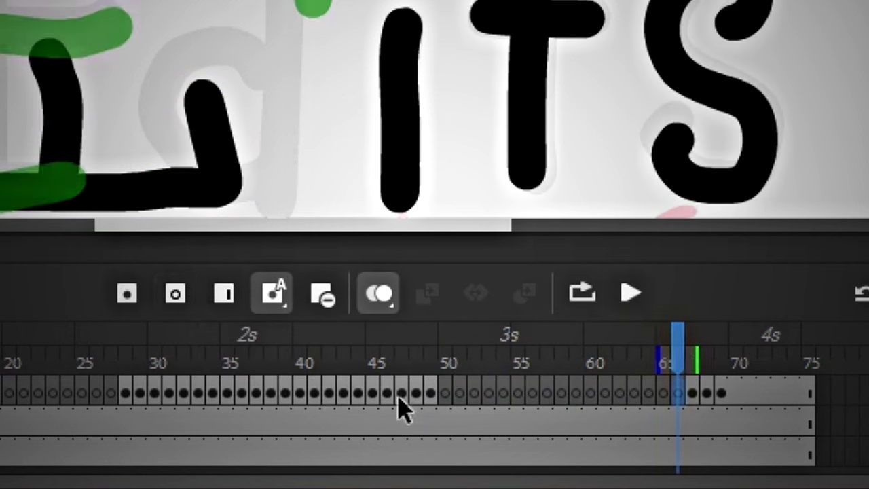
Paste copies of the d in place on frames 50 to 53, dropping it step by step onto the flattened E's end.
left_click_drag(674, 351, 390, 359)
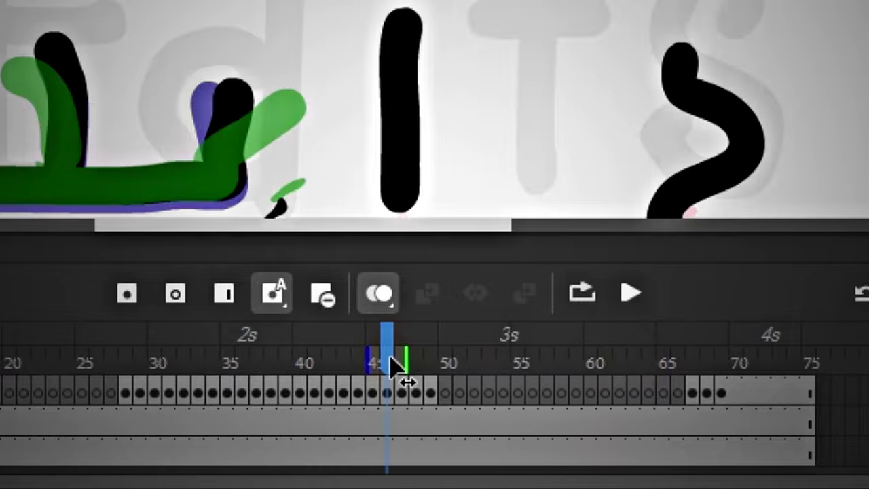
key("ctrl+shift+v")
left_click_drag(491, 175, 486, 223)
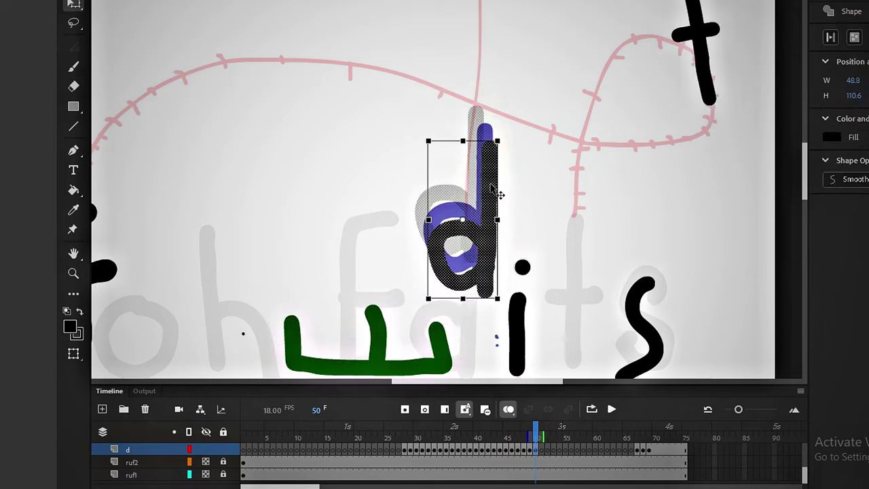
key(".")
key("ctrl+shift+v")
key(".")
left_click_drag(475, 191, 481, 256)
key(".")
key("ctrl+shift+v")
left_click_drag(477, 220, 485, 317)
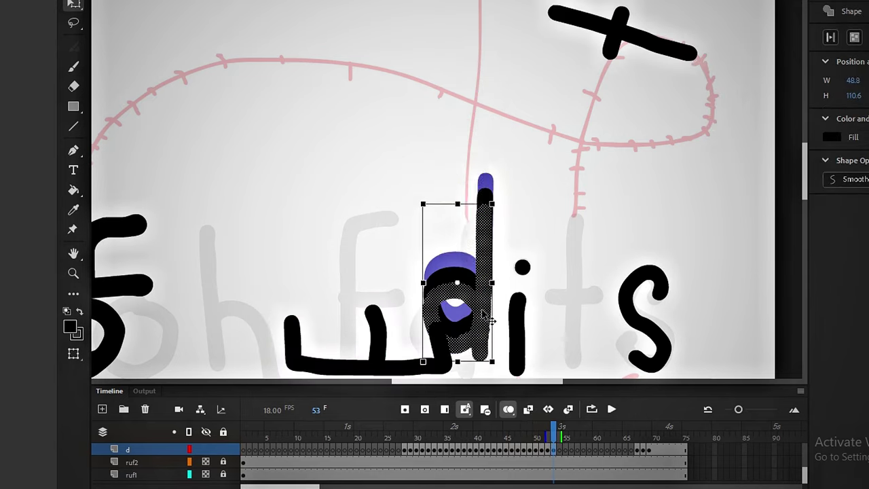
Paste the d in place on frame 54 and lower it further beside the flattened E.
key(".")
key("ctrl+shift+v")
left_click_drag(474, 223, 470, 263)
key("period")
key("period")
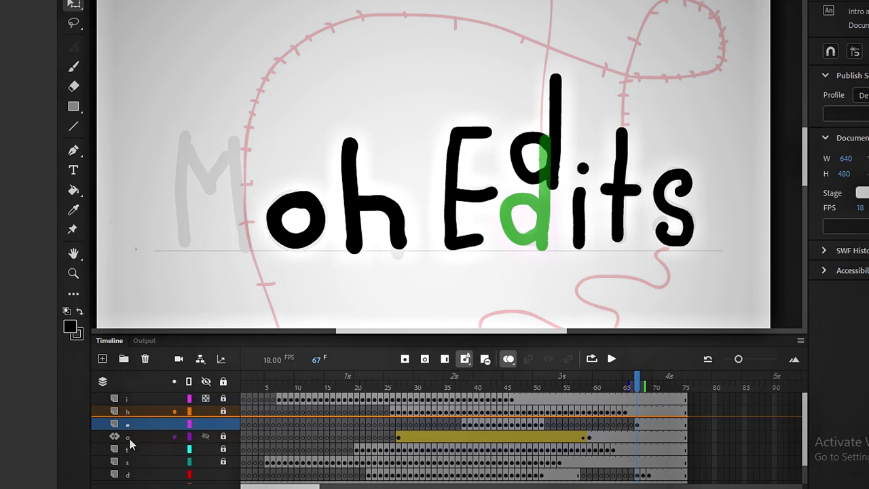
Move the e layer directly above the d layer and hide the s, t, o, h and i layers.
left_click(135, 425)
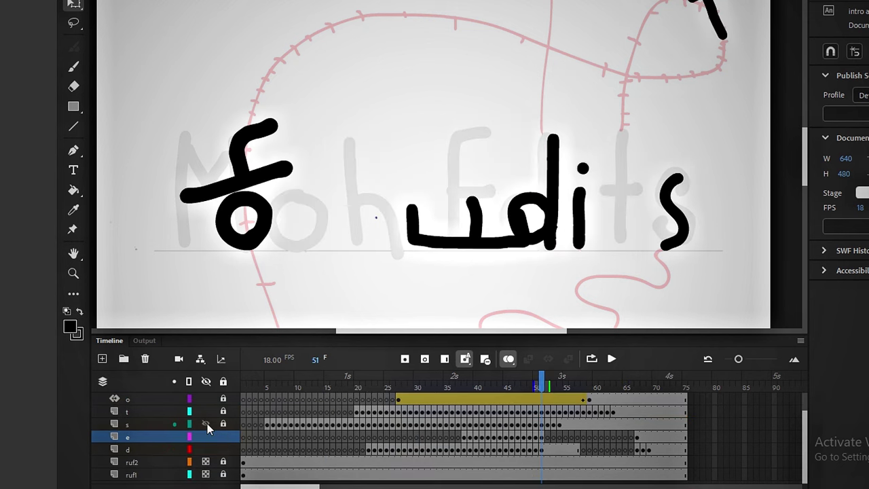
left_click_drag(208, 423, 206, 398)
scroll(207, 467, "up", 2)
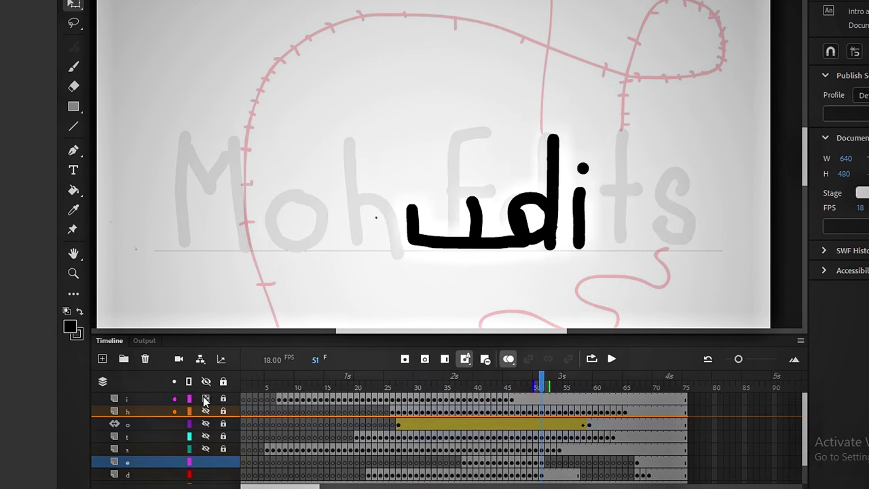
left_click(206, 399)
scroll(206, 401, "down", 2)
Extend the flattened E pose from frame 51 onto frames 52 to 54 of the e layer.
left_click(547, 439)
left_click(542, 438)
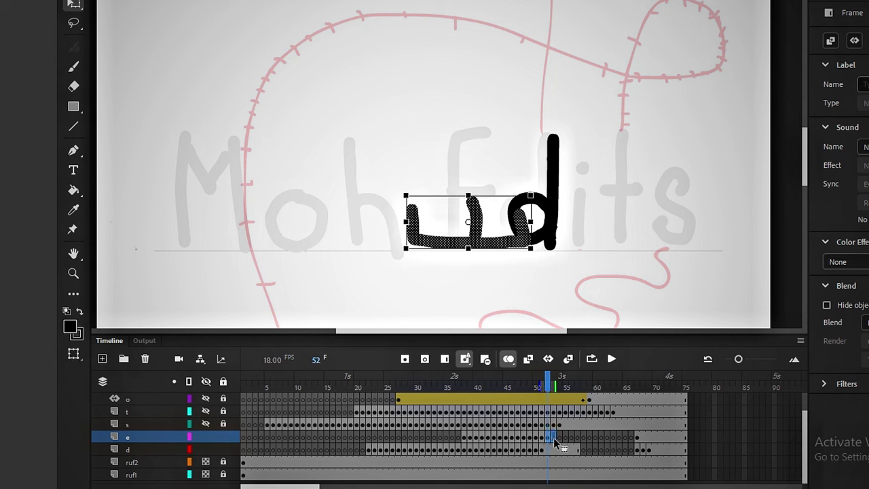
left_click(554, 438)
left_click_drag(565, 390, 547, 391)
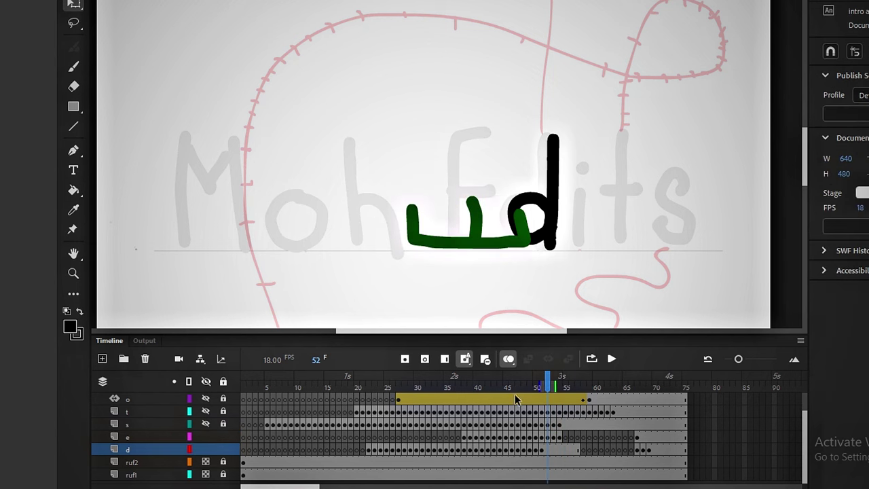
Insert blank keyframes on the d layer from frame 52 onward.
left_click(428, 359)
left_click(428, 359)
left_click(429, 359)
left_click(430, 358)
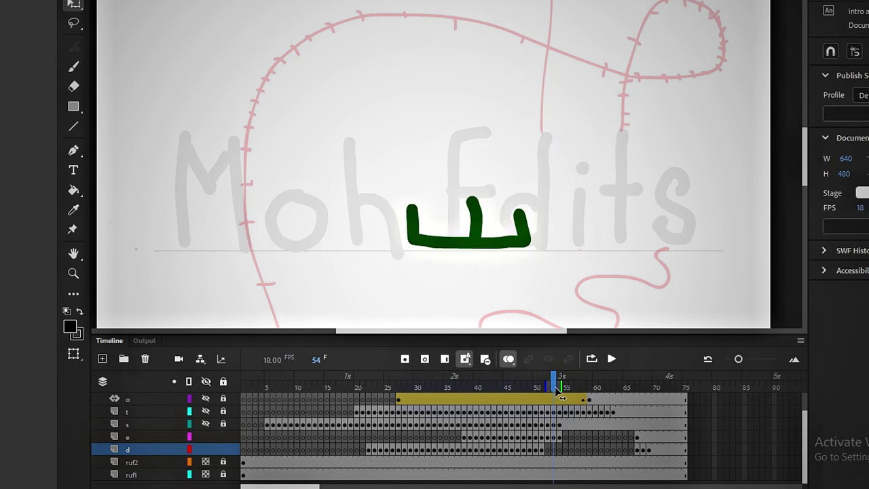
Copy the d from frame 51 and paste it from frame 52 onward, raising it off the flattened E in a bounce.
left_click_drag(556, 391, 542, 401)
left_click(553, 201)
key("ctrl+c")
left_click(547, 384)
key("ctrl+v")
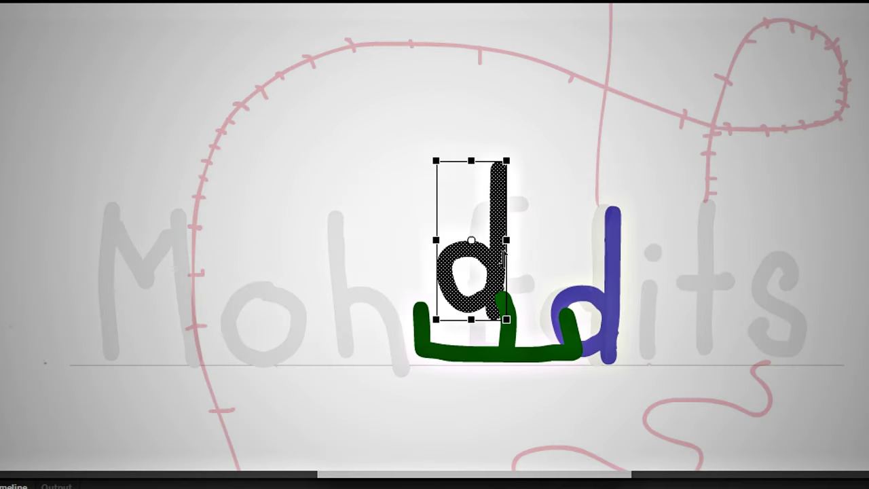
left_click_drag(503, 250, 614, 306)
left_click_drag(592, 213, 591, 201)
left_click_drag(617, 243, 610, 253)
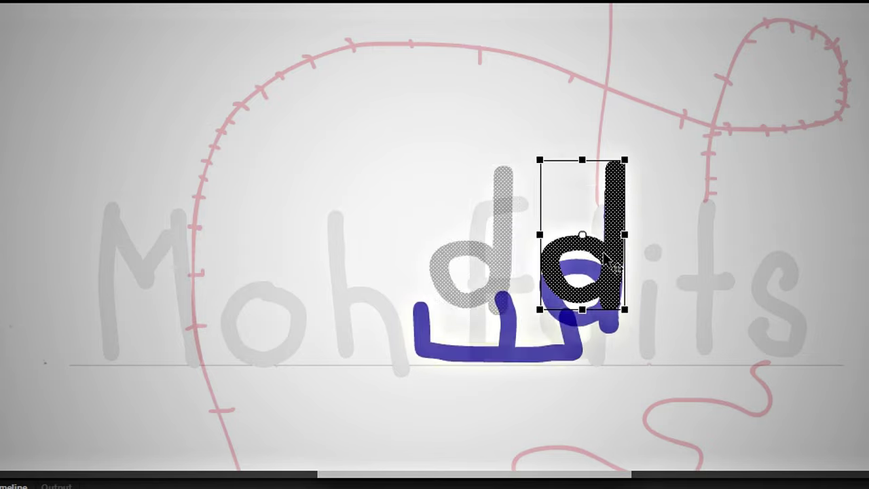
Paste more copies of the d on the next frames, placing them at the top of the bounce and starting the descent.
key("ctrl+v")
left_click_drag(495, 261, 595, 217)
key("ctrl+v")
left_click_drag(496, 269, 591, 227)
left_click_drag(592, 227, 597, 232)
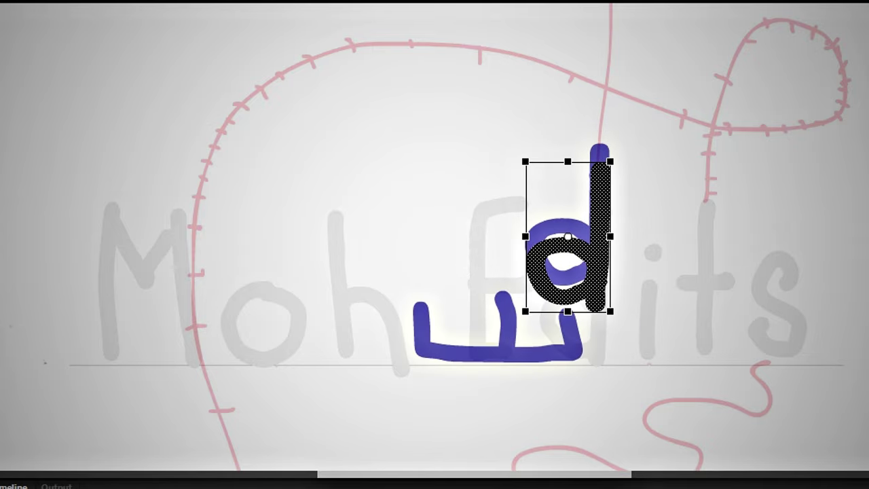
Copy the flattened E and paste it in place on the following frames beneath the bouncing d.
left_click(432, 423)
key("comma")
left_click(506, 346)
key("ctrl+c")
key("period")
key("ctrl+shift+v")
key("period")
key("ctrl+shift+v")
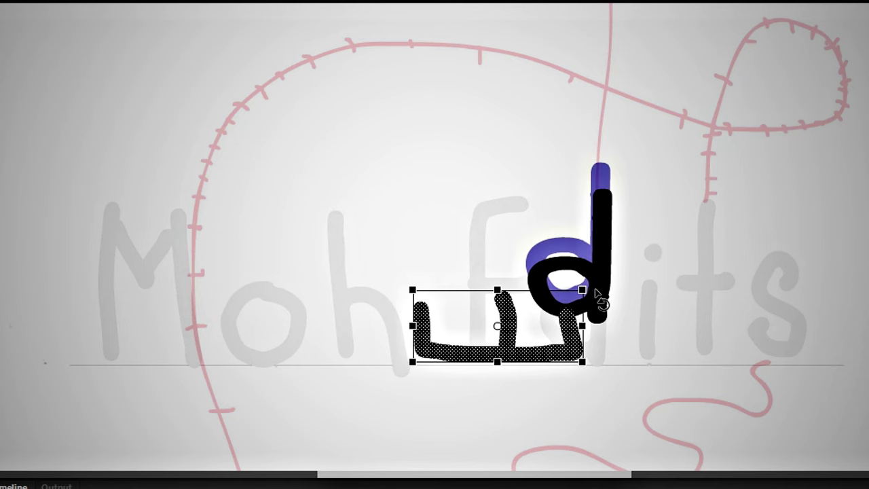
key("period")
key("ctrl+v")
left_click_drag(573, 214, 578, 249)
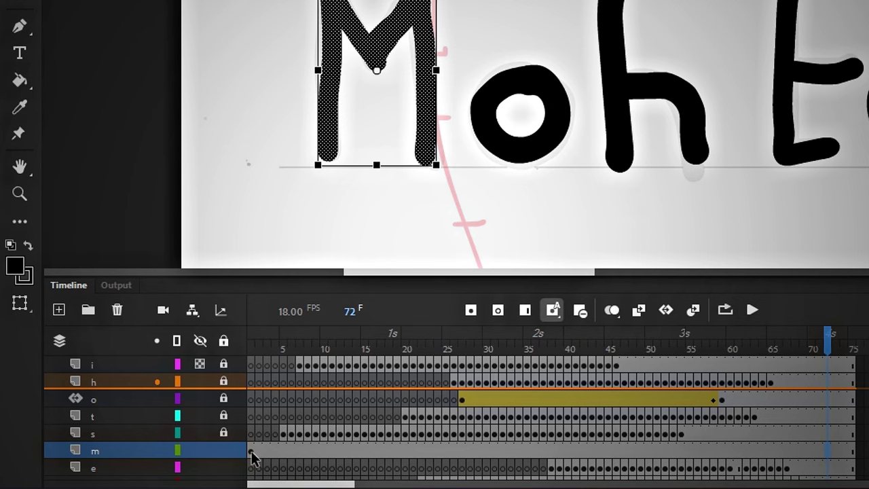
Add a keyframe holding the M at frame 73 of the m layer and delete the M from frame 1.
left_click(251, 452)
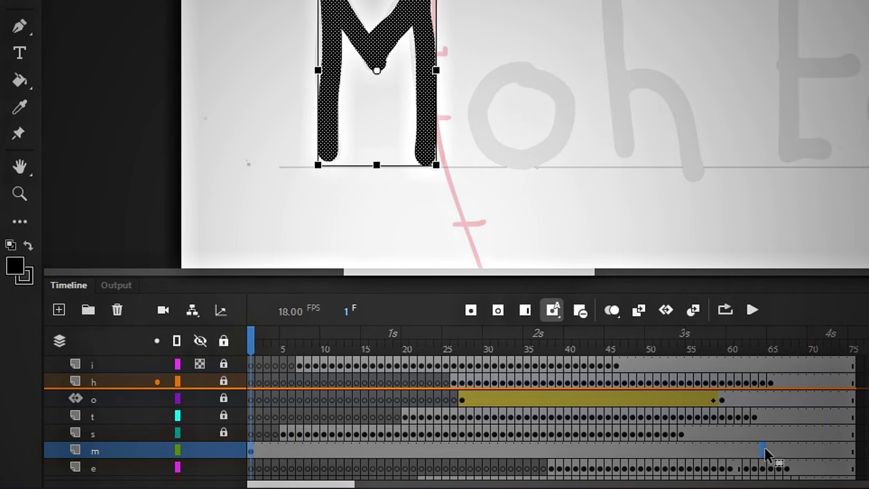
left_click(840, 451)
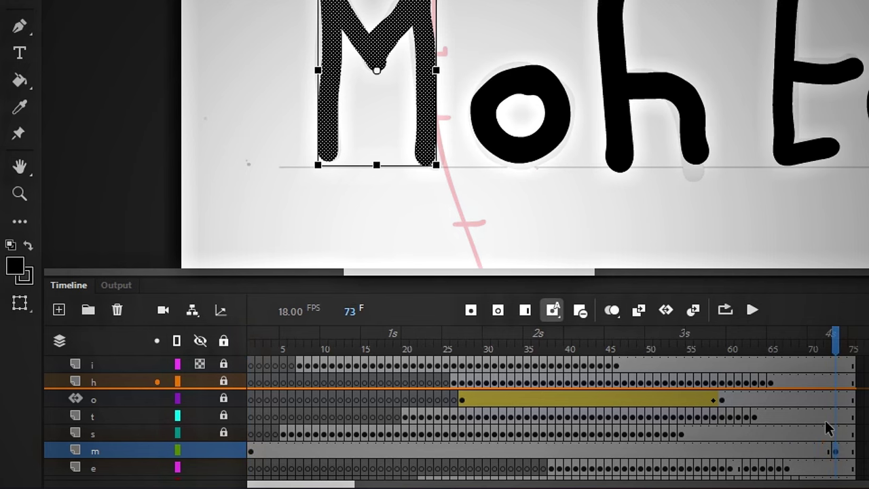
left_click_drag(796, 342, 227, 364)
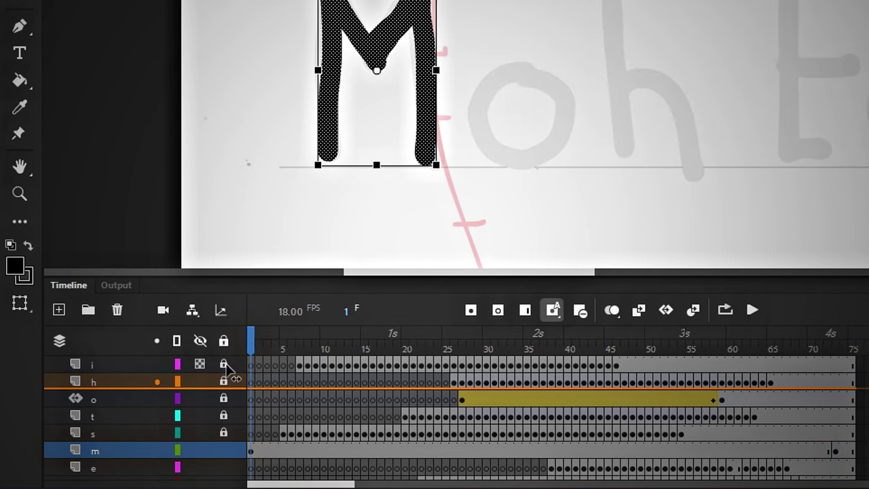
key("Delete")
Fill the m layer with blank keyframes ahead of the frame 73 keyframe.
left_click(498, 311)
left_click(498, 311)
left_click(498, 310)
left_click(499, 311)
left_click(501, 311)
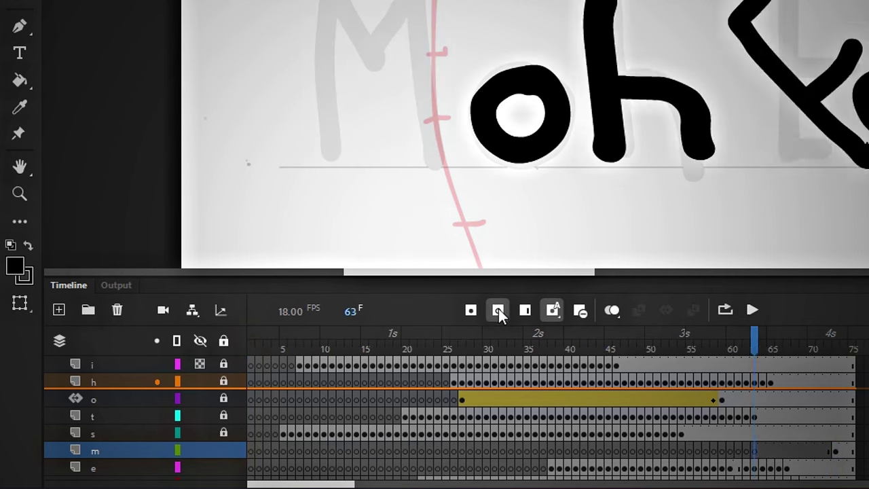
Draw a red guide path rising from the stage's left edge and dropping into the grey M, with spacing ticks along its rise.
mouse_move(207, 252)
left_mouse_down()
mouse_move(335, 82)
mouse_move(333, 325)
left_mouse_up()
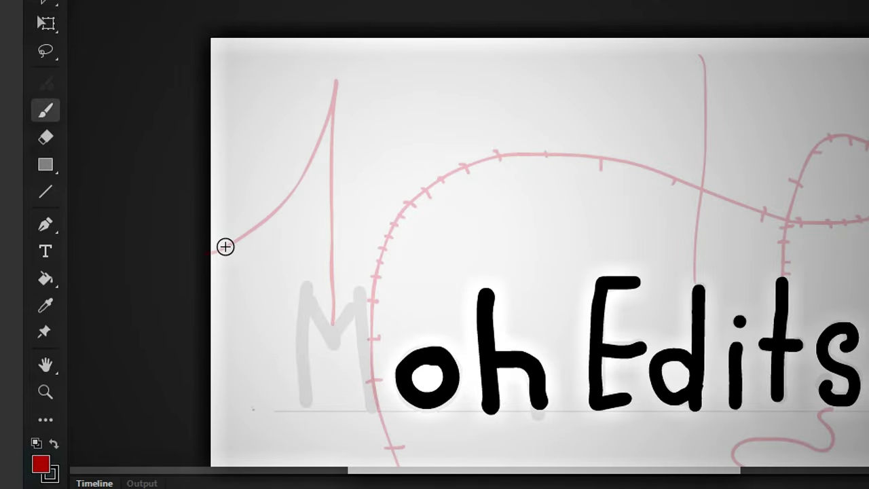
left_click_drag(226, 241, 232, 250)
left_click_drag(254, 225, 263, 232)
left_click_drag(281, 192, 295, 202)
left_click_drag(300, 166, 310, 169)
left_click_drag(310, 145, 318, 149)
left_click_drag(313, 135, 322, 140)
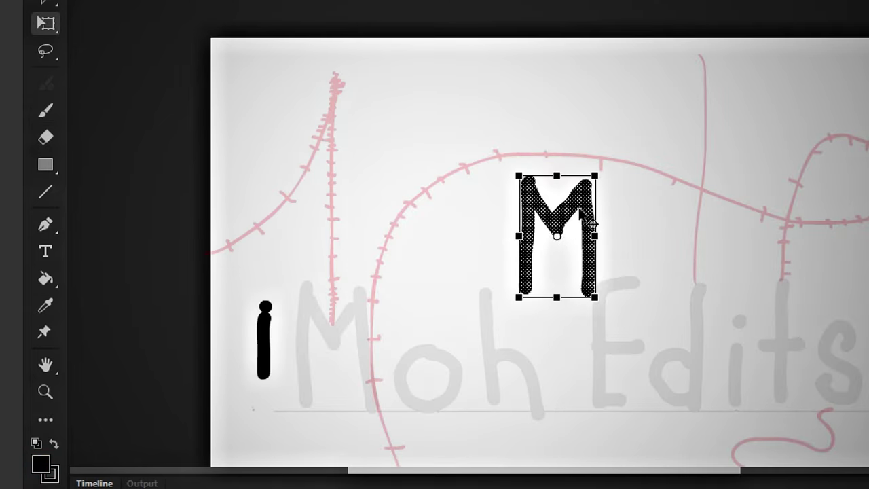
Move the pasted M off the left side of the stage to the start of its guide path.
left_click_drag(581, 212, 193, 262)
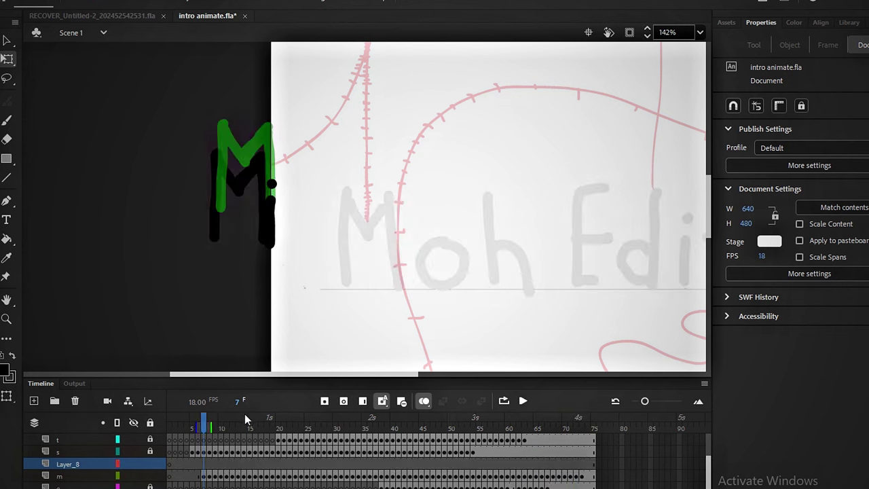
Rename the new layer above the m layer as fire.
double_click(84, 464)
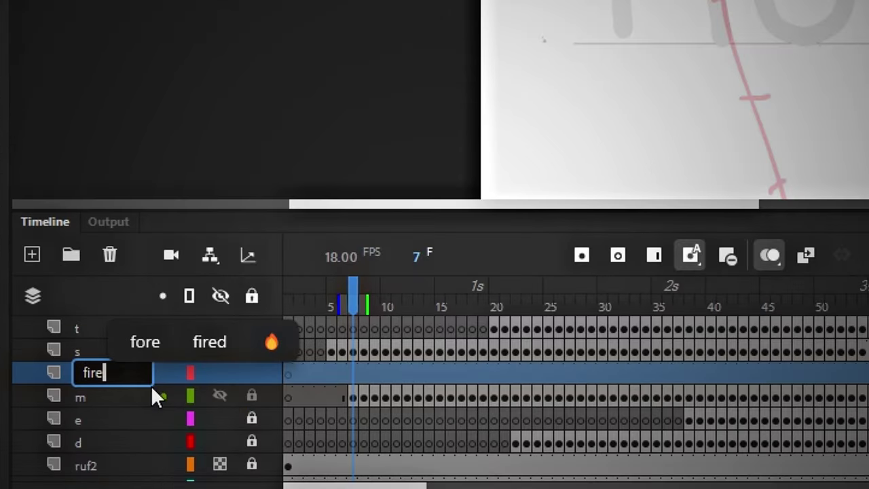
key("Return")
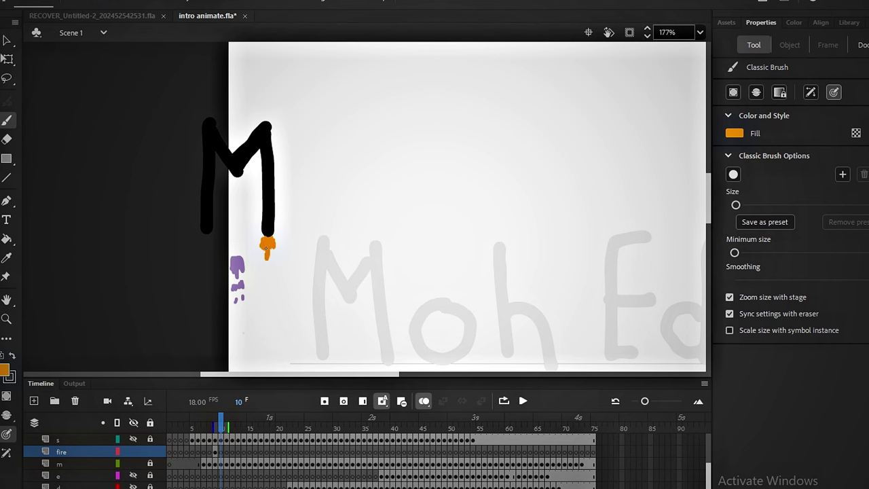
Paint orange flames with trailing sparks under both legs of the flying M, frame by frame from frame 10 to frame 52.
key("period")
left_click_drag(296, 215, 297, 223)
key("period")
key("period")
key("period")
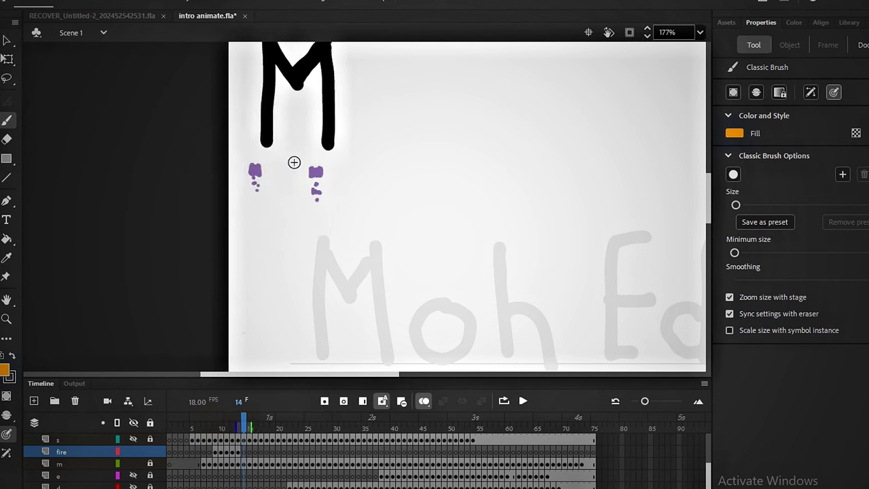
left_click_drag(295, 163, 278, 211)
key("period")
key("period")
key("period")
key("period")
mouse_move(346, 169)
left_mouse_down()
mouse_move(353, 208)
mouse_move(362, 207)
left_mouse_up()
key("period")
key("period")
key("period")
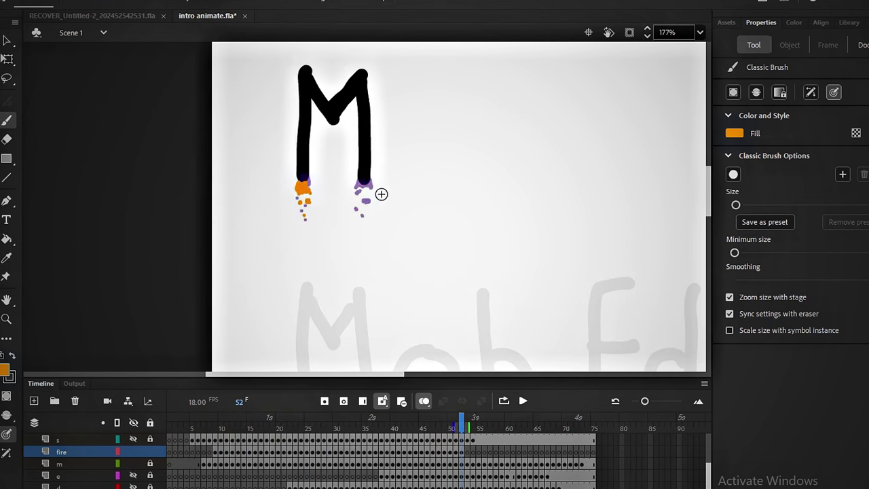
Continue the orange flames under the M's legs frame by frame from frame 52, following its descent toward the grey M.
key("period")
key("period")
key("period")
key("period")
key("period")
key("period")
mouse_move(365, 280)
left_mouse_down()
mouse_move(368, 290)
mouse_move(383, 205)
left_mouse_up()
key("period")
key("period")
key("period")
key("period")
key("period")
key("period")
key("period")
key("period")
left_click_drag(381, 313, 392, 318)
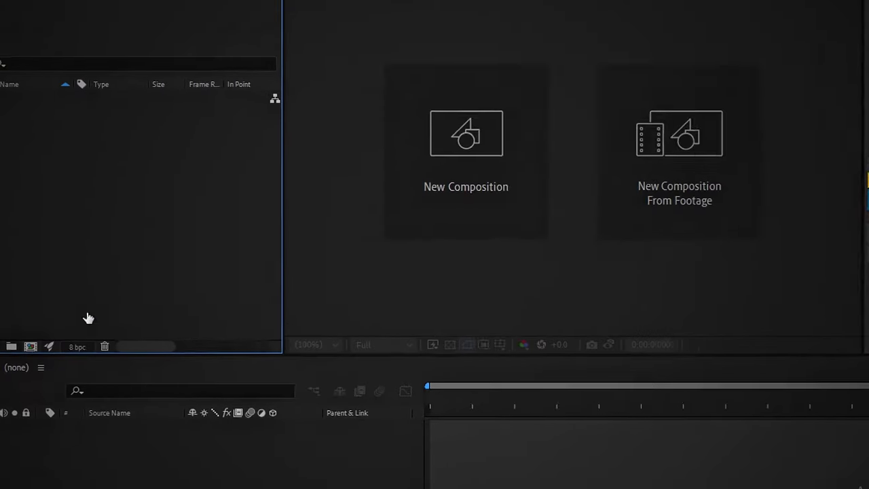
Switch to After Effects, create a 1920 x 1080 px composition and import the intro animate video.
key("ctrl+n")
left_click(175, 144)
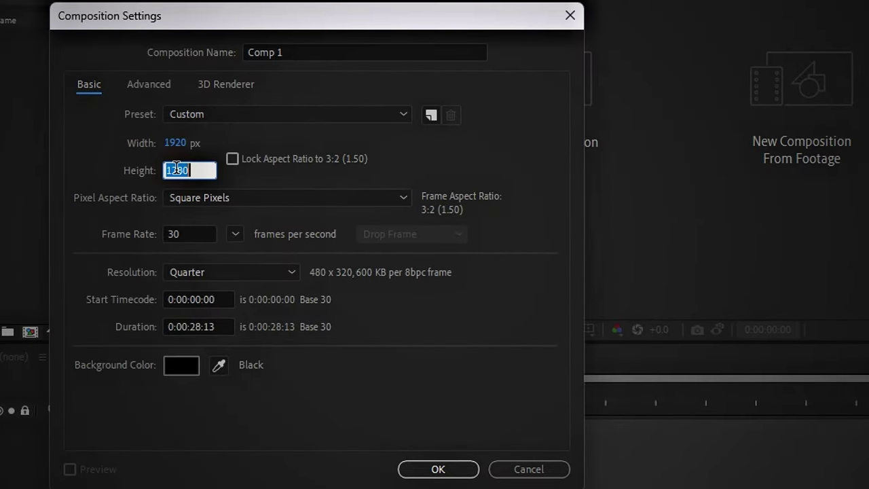
type("1080")
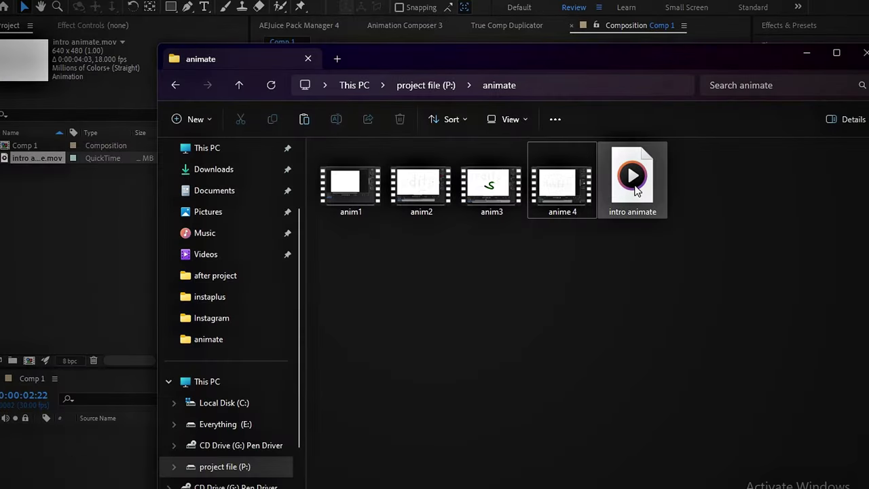
left_click_drag(635, 190, 101, 265)
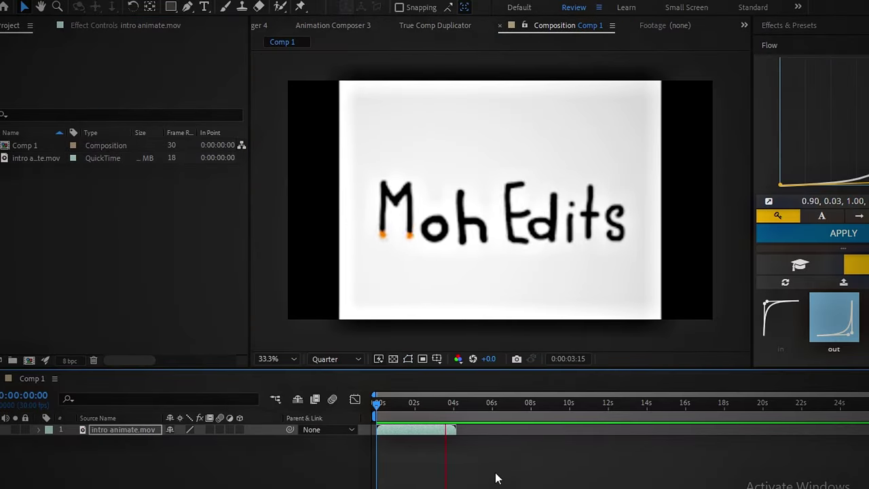
Duplicate the intro animate layer, freeze the copy on the finished "Moh Edits" lettering and place it directly after the original clip.
key("o")
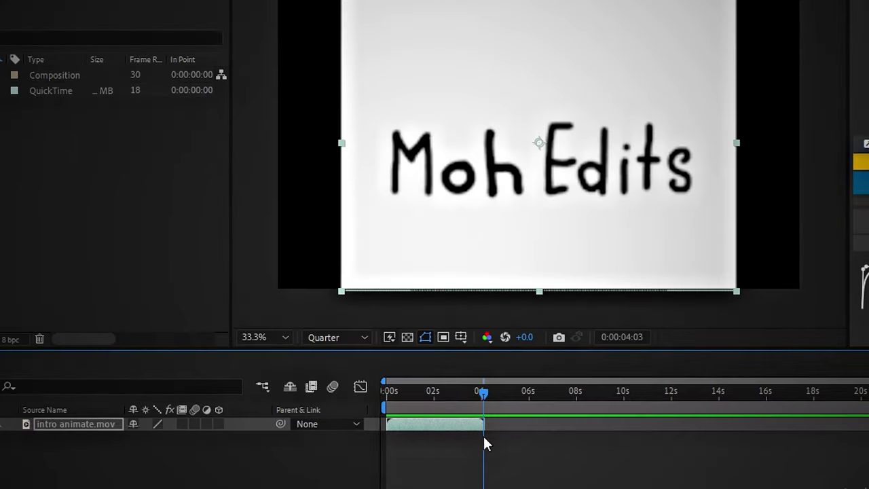
left_click(454, 403)
key("ctrl+d")
right_click(500, 425)
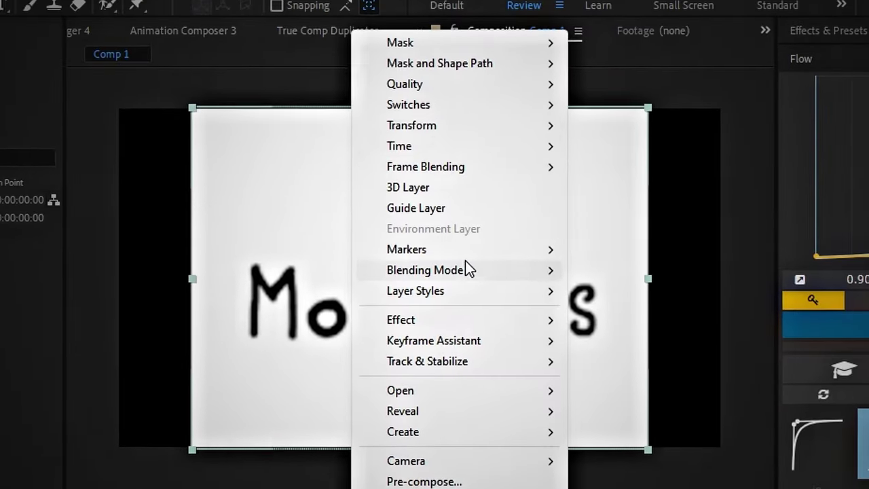
mouse_move(430, 157)
left_click(625, 215)
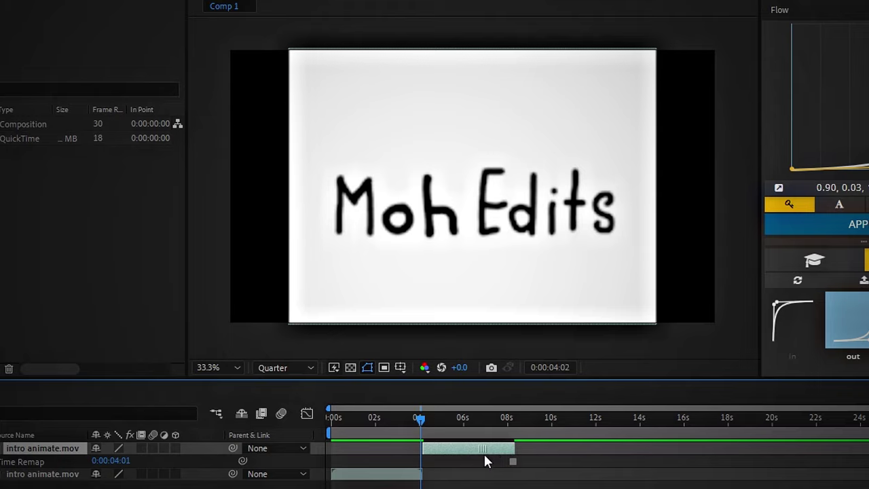
left_click_drag(484, 454, 479, 456)
key("space")
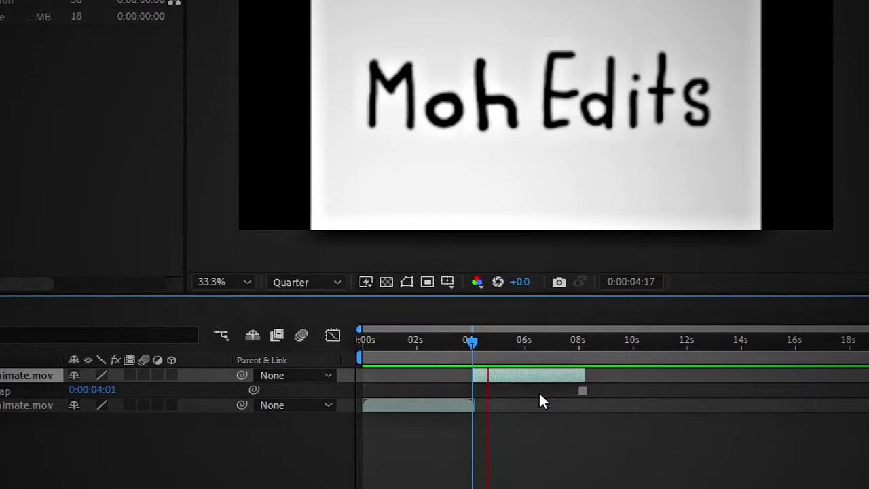
Time-reverse a copy of the intro animate layer and place it directly after the frozen clip, starting at 0:00:06:12.
right_click(449, 406)
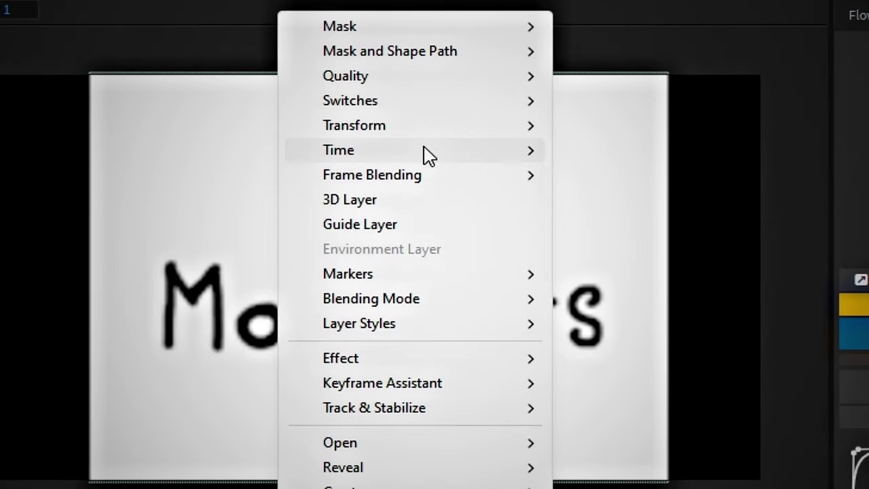
mouse_move(428, 153)
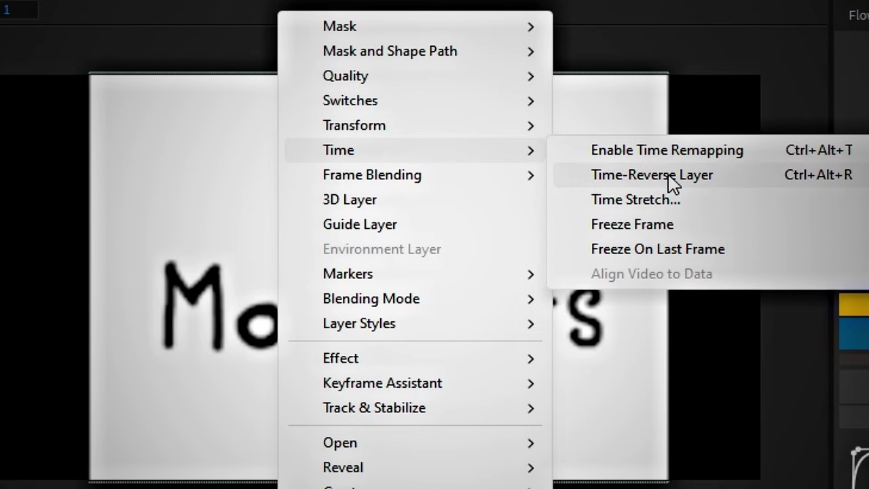
left_click(672, 175)
left_click_drag(383, 446, 514, 441)
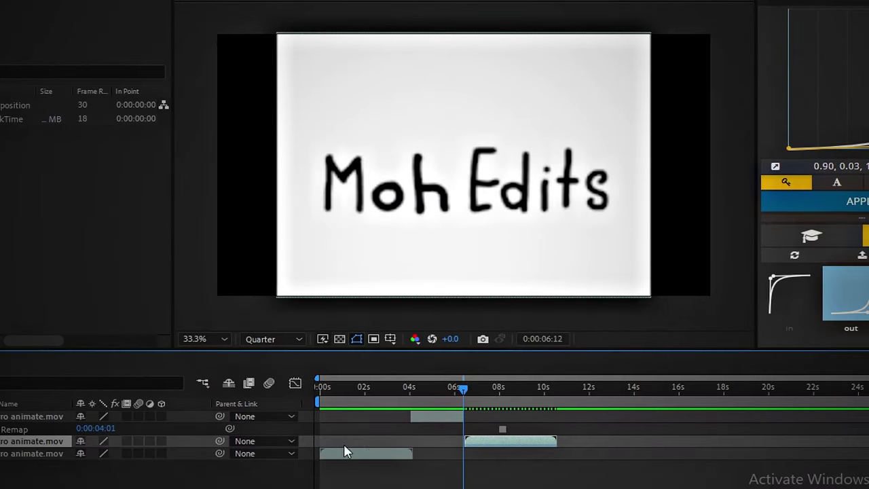
left_click_drag(466, 411, 557, 412)
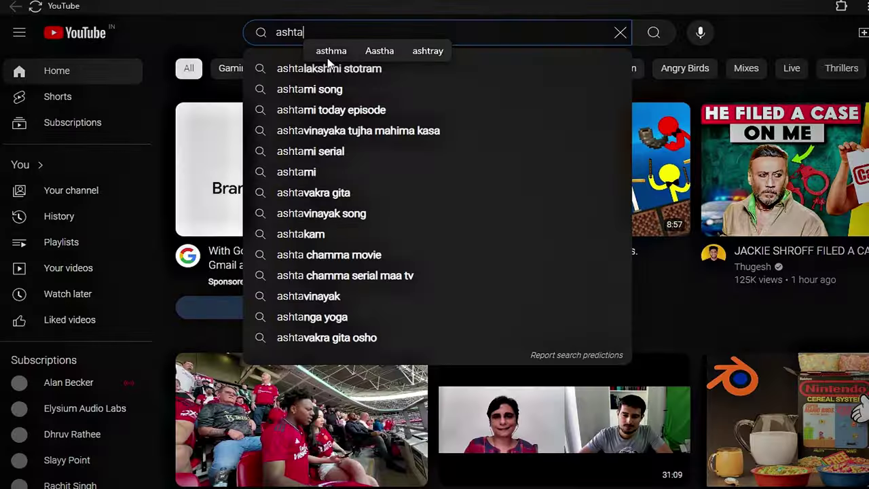
Search YouTube for "asthetic old overlay" and open the Vintage Film Filter Green Screen Overlay Chroma Key Effect video.
key("BackSpace")
key("BackSpace")
key("BackSpace")
type("thetic old overlay")
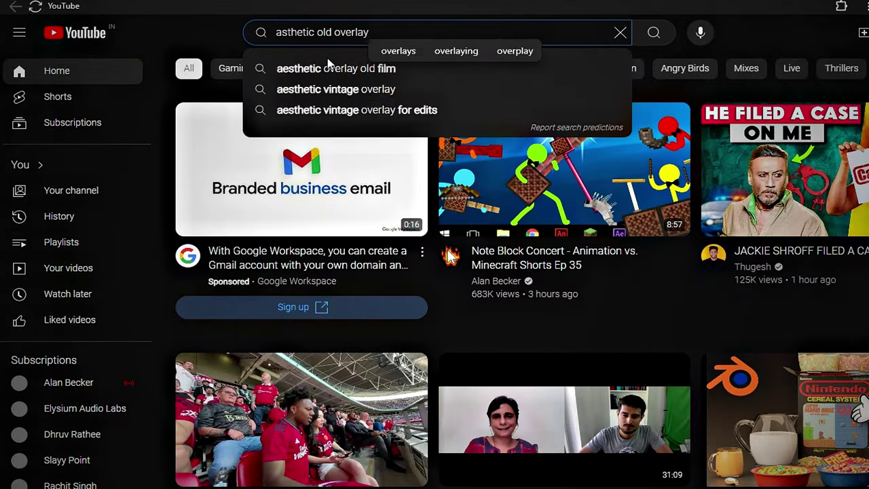
key("Return")
scroll(523, 265, "down", 10)
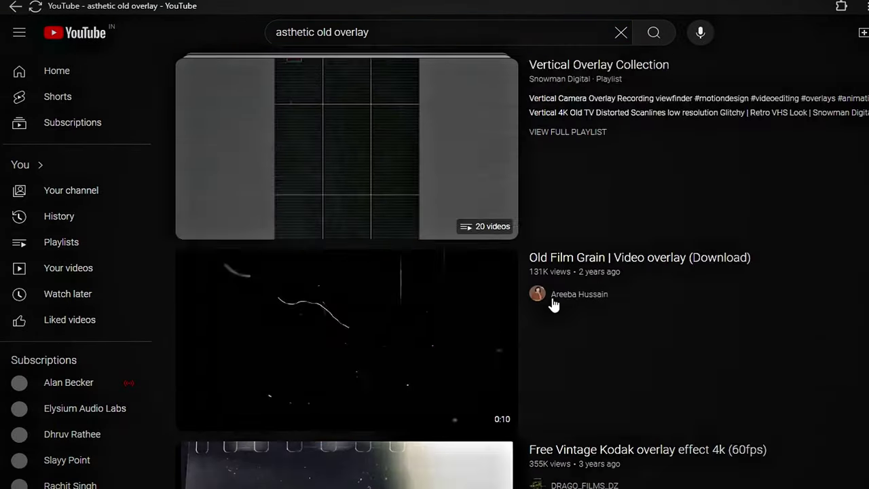
left_click(434, 376)
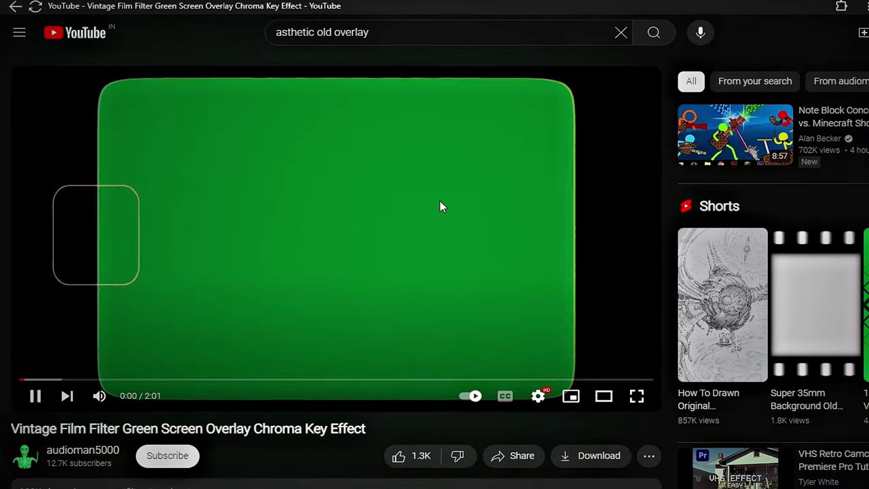
right_click(438, 198)
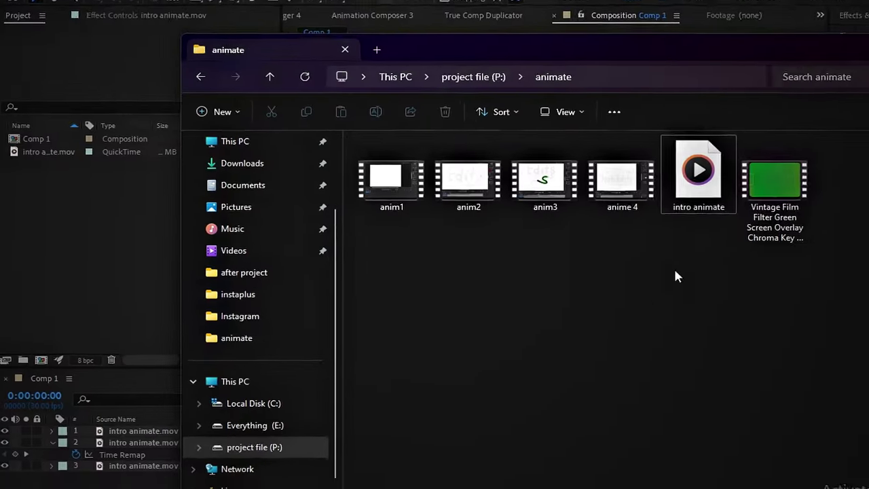
Import the downloaded Vintage Film Filter green screen video into After Effects and place it above the intro animate layers in Comp 1.
left_click_drag(776, 184, 136, 263)
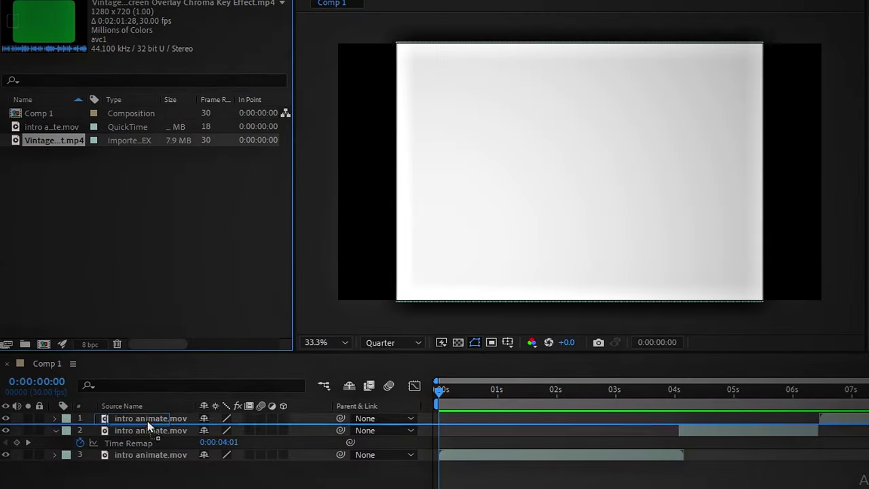
left_click_drag(148, 425, 148, 421)
Key out the film overlay's green with the Color Range effect, sampling the green area and setting Fuzziness to 76.
key("ctrl+space")
type("colo")
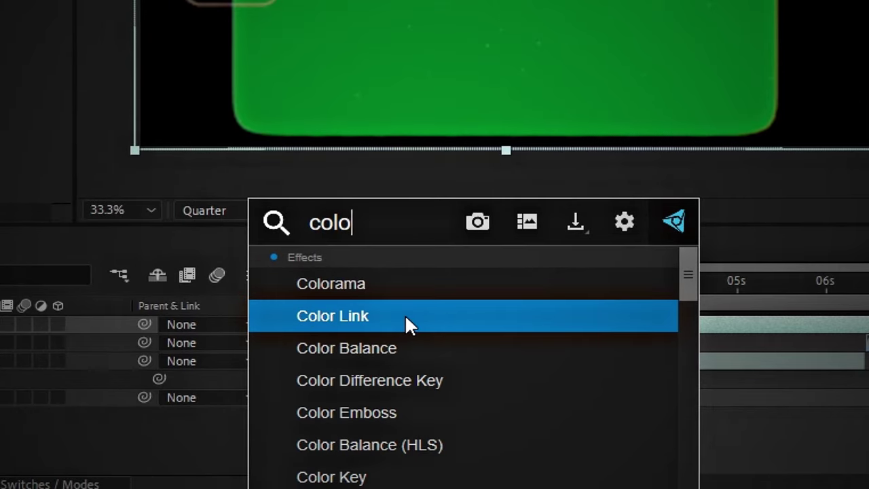
type("r r")
left_click(367, 288)
left_click(183, 70)
left_click(415, 148)
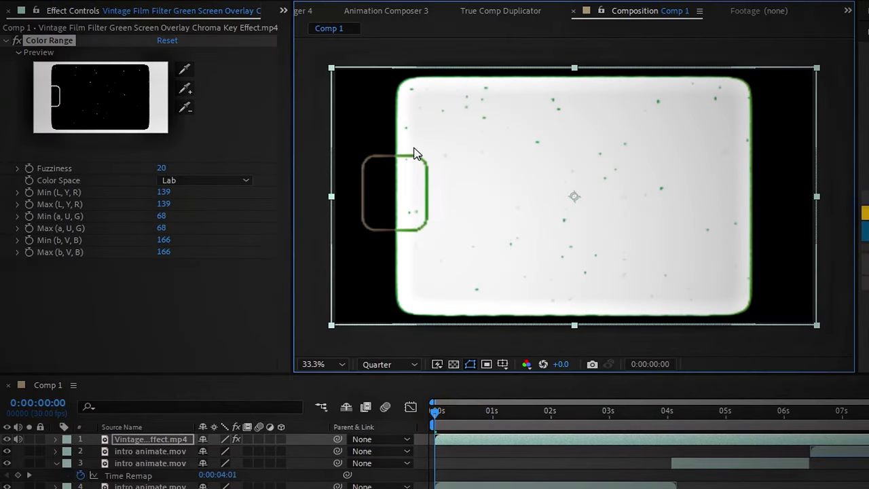
left_click(492, 413)
left_click_drag(155, 172, 210, 172)
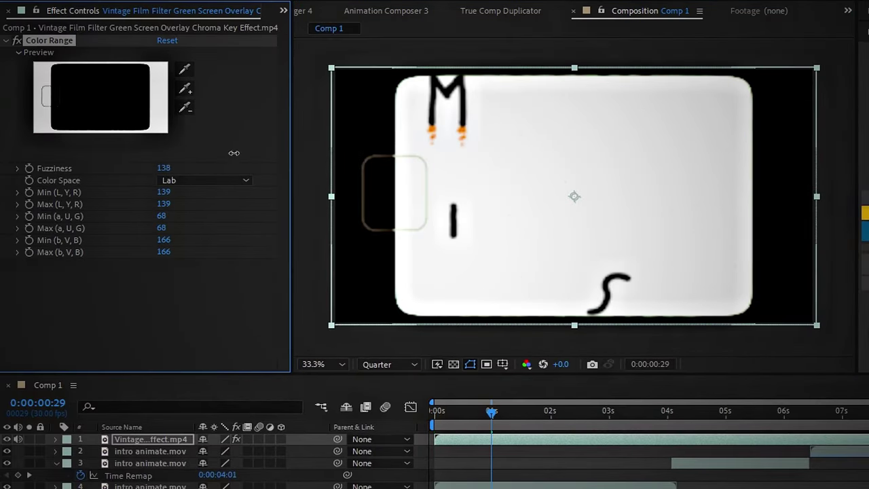
Add the Advanced Spill Suppressor effect to the film overlay layer.
key("ctrl+space")
type("ad")
left_click(192, 243)
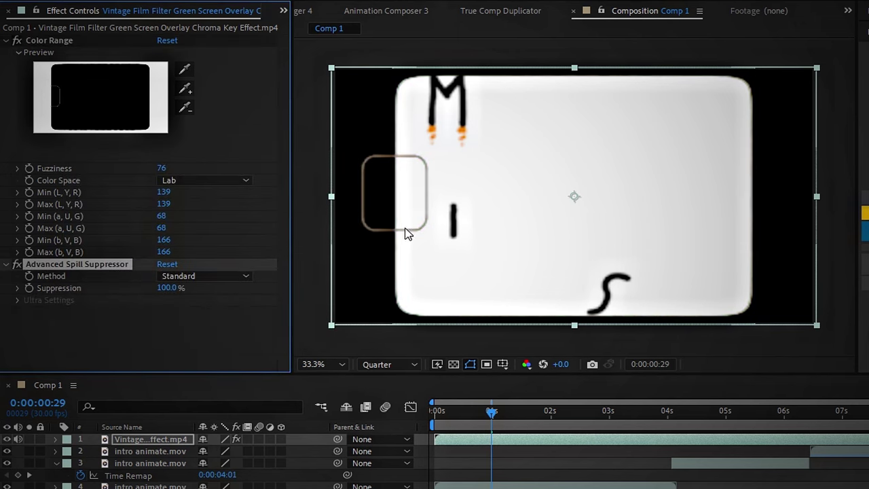
Add a Drop Shadow effect to the film overlay layer and set its Softness to 242.
left_click_drag(499, 424, 627, 414)
key("ctrl+space")
type("dr")
left_click(544, 409)
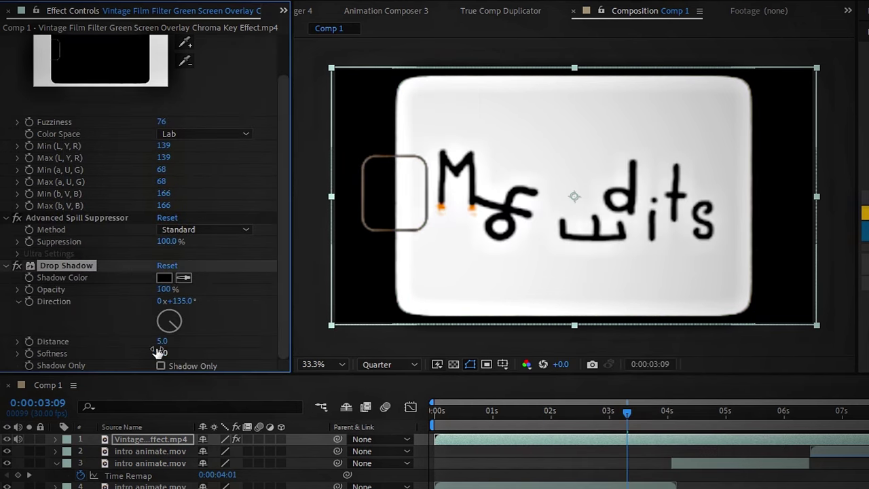
left_click_drag(163, 354, 326, 354)
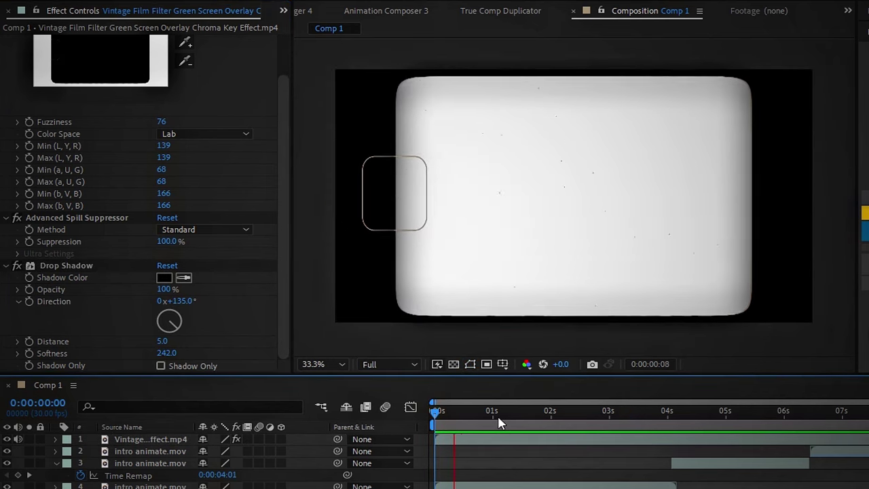